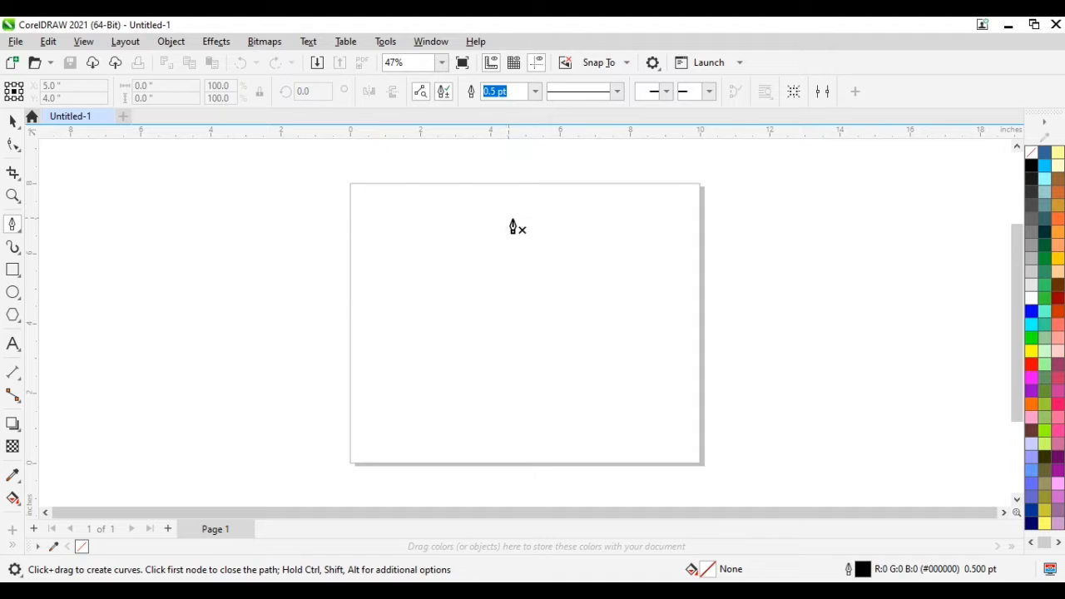
Step: Draw a closed two-node vertical path about 3.63 inches tall along the page's vertical centreline with the Pen tool
{"action": "left_click", "coordinate": [525, 219]}
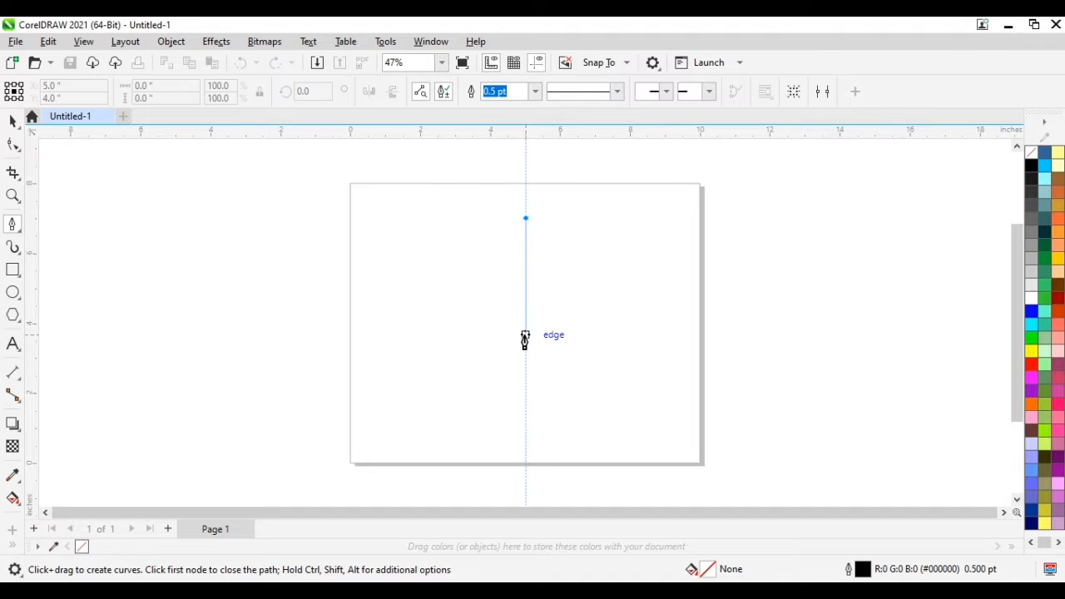
{"action": "left_click", "coordinate": [525, 344]}
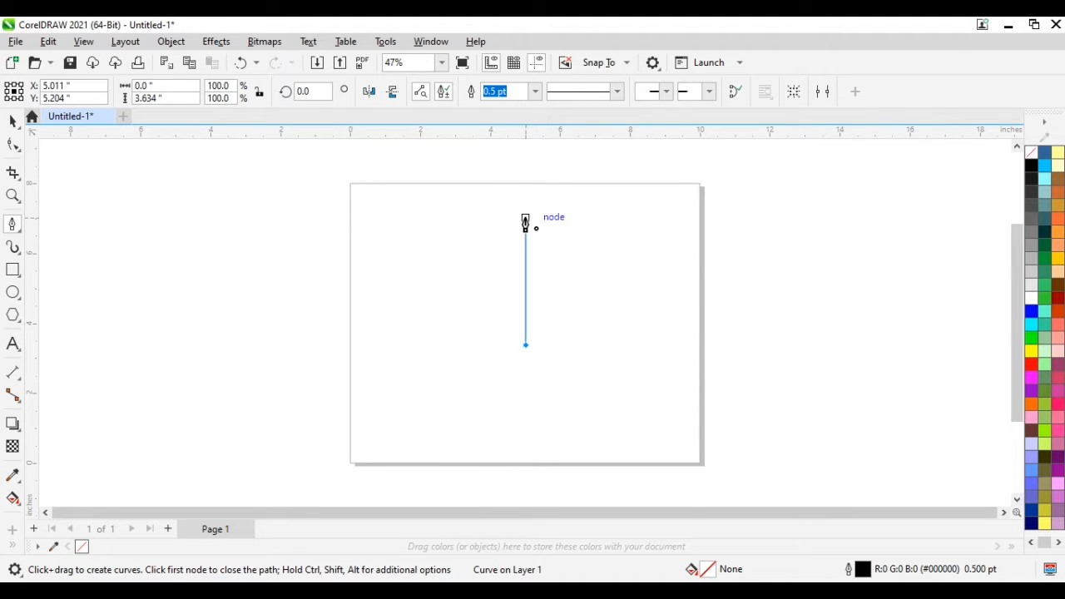
{"action": "left_click", "coordinate": [525, 219]}
Step: Convert the path's two overlapping segments to curves and bend them into a slim S-shaped ribbon with pointed ends
{"action": "left_click", "coordinate": [13, 143]}
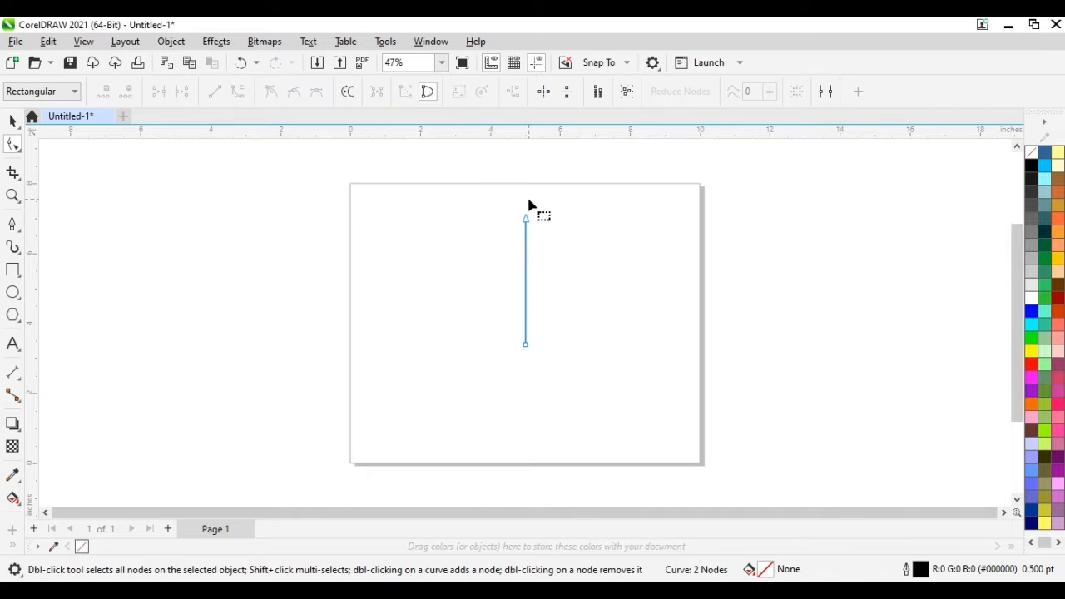
{"action": "left_click", "coordinate": [525, 344]}
{"action": "left_click", "coordinate": [238, 92]}
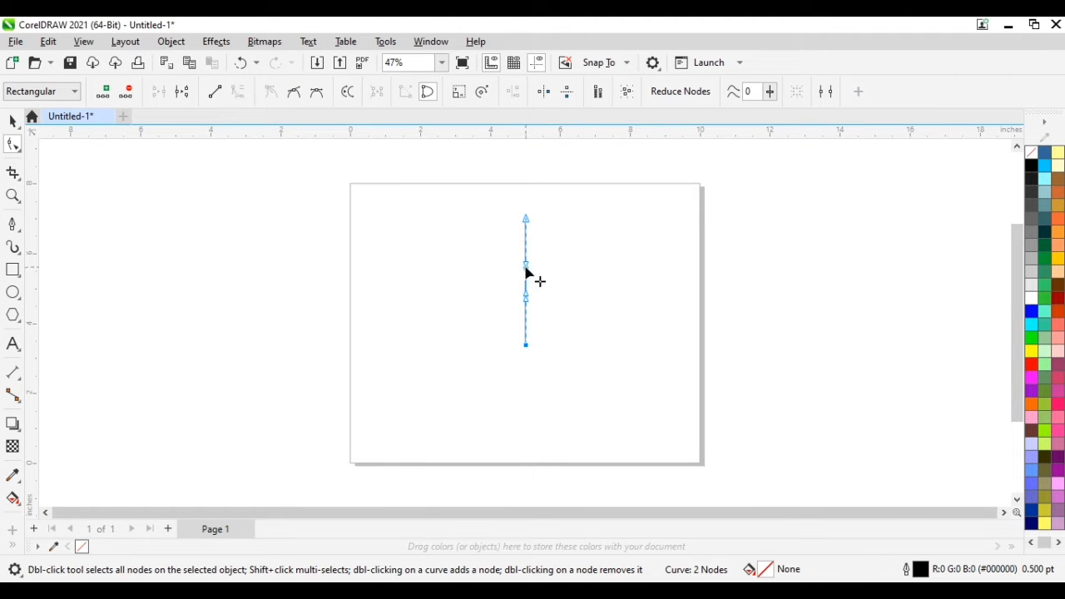
{"action": "left_click_drag", "start_coordinate": [526, 266], "coordinate": [486, 263]}
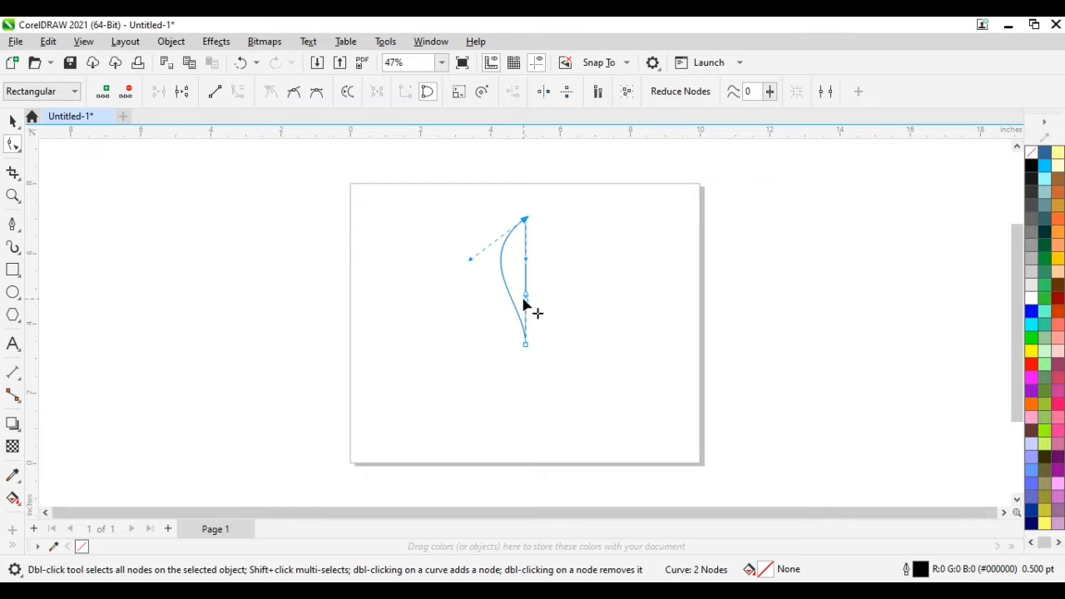
{"action": "mouse_move", "coordinate": [524, 302]}
{"action": "left_mouse_down"}
{"action": "mouse_move", "coordinate": [499, 308]}
{"action": "mouse_move", "coordinate": [610, 317]}
{"action": "mouse_move", "coordinate": [551, 311]}
{"action": "mouse_move", "coordinate": [540, 292]}
{"action": "left_mouse_up"}
{"action": "left_click_drag", "start_coordinate": [470, 263], "coordinate": [440, 268]}
{"action": "left_click_drag", "start_coordinate": [507, 266], "coordinate": [478, 264]}
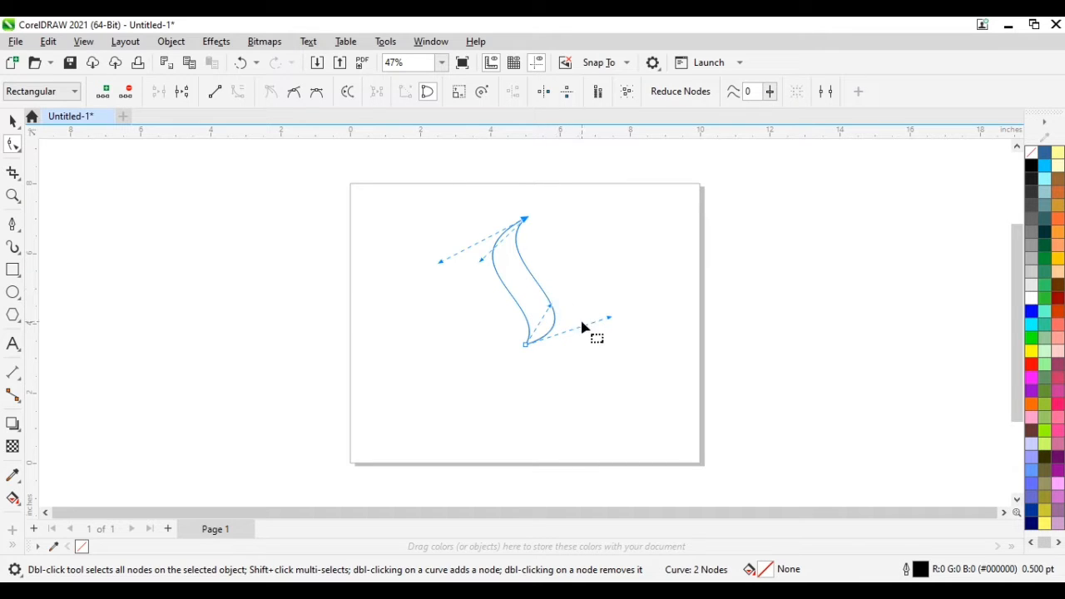
{"action": "left_click_drag", "start_coordinate": [608, 317], "coordinate": [555, 301]}
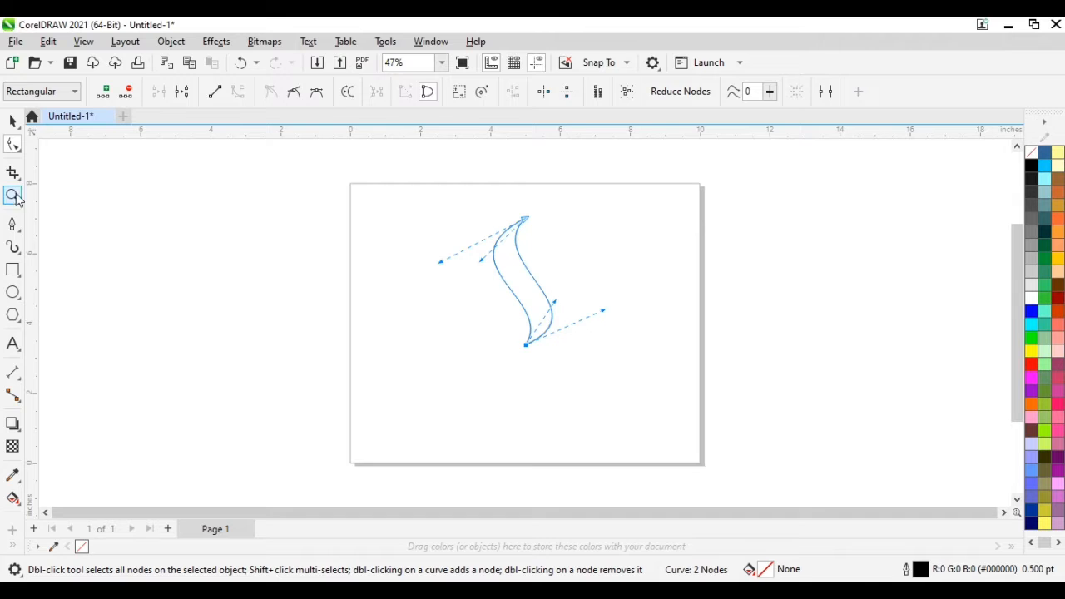
Step: Draw a straight line joining the upper and lower tips of the S-shaped ribbon with the Pen tool
{"action": "left_click", "coordinate": [12, 223]}
{"action": "left_click", "coordinate": [525, 218]}
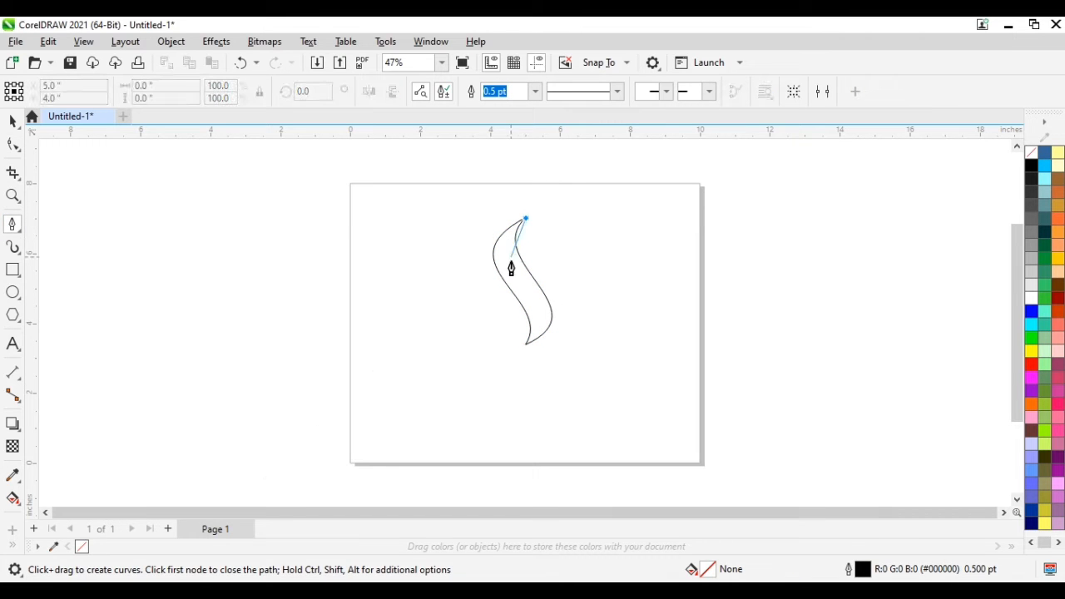
{"action": "left_click", "coordinate": [524, 345]}
{"action": "key", "text": "Escape"}
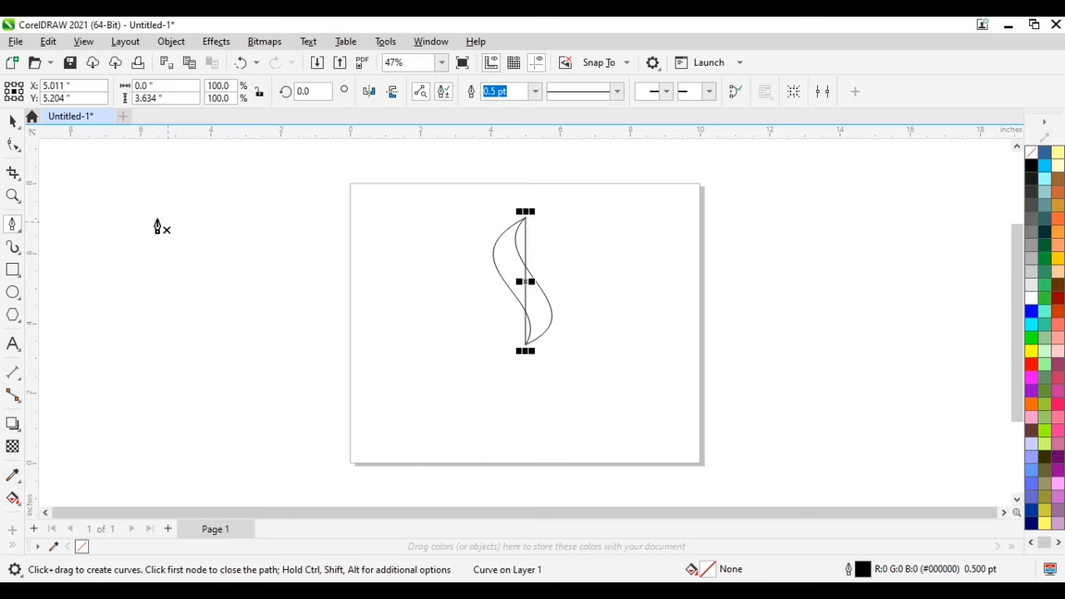
Step: Bend the straight line into an S-curve running through the middle of the ribbon, dividing it into two lengthwise bands
{"action": "left_click", "coordinate": [12, 144]}
{"action": "left_click", "coordinate": [527, 218]}
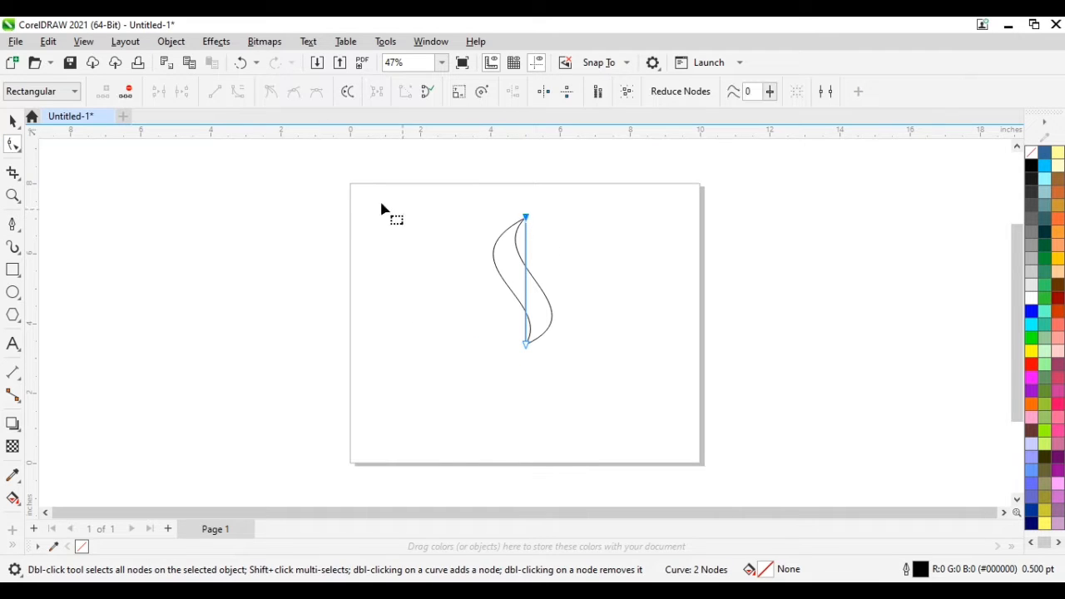
{"action": "left_click", "coordinate": [526, 344]}
{"action": "left_click_drag", "start_coordinate": [525, 263], "coordinate": [482, 251]}
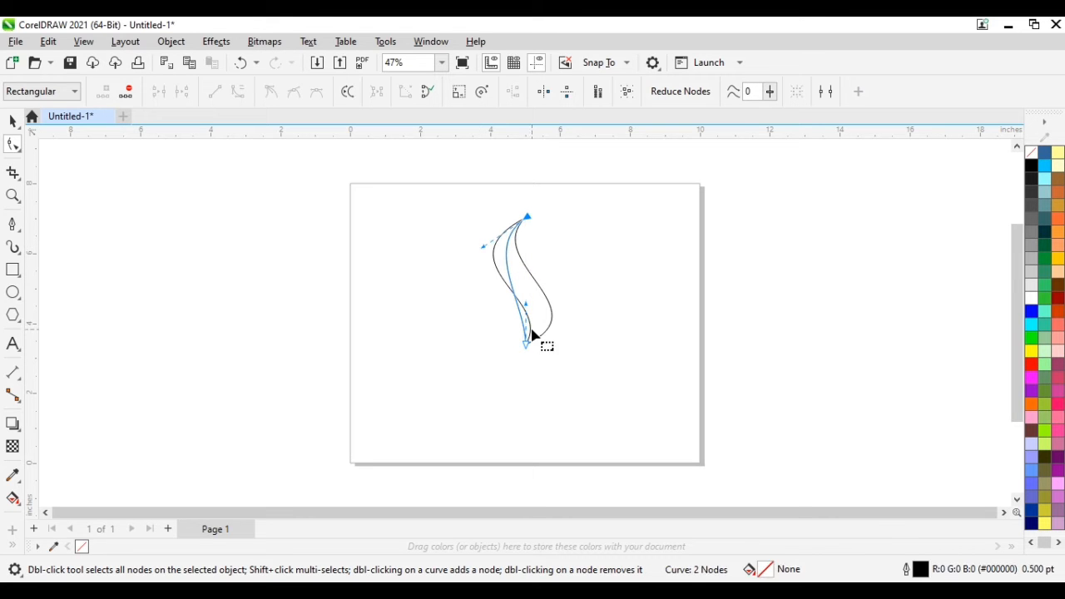
{"action": "left_click_drag", "start_coordinate": [525, 306], "coordinate": [565, 308]}
{"action": "left_click_drag", "start_coordinate": [483, 247], "coordinate": [464, 260]}
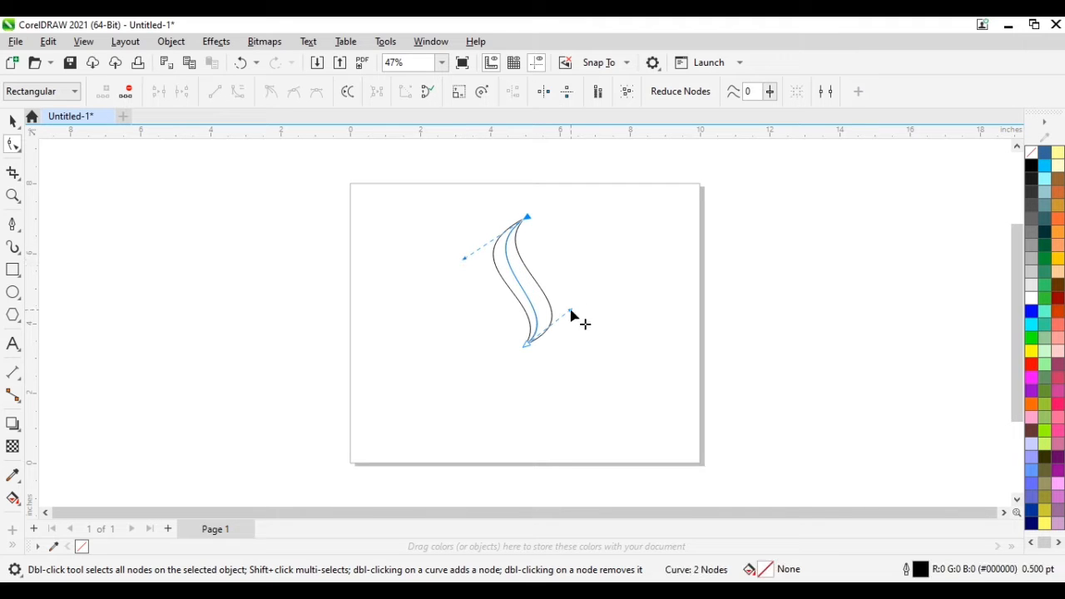
{"action": "left_click_drag", "start_coordinate": [571, 310], "coordinate": [575, 310]}
{"action": "left_click_drag", "start_coordinate": [464, 259], "coordinate": [461, 261]}
{"action": "left_click_drag", "start_coordinate": [577, 308], "coordinate": [581, 310]}
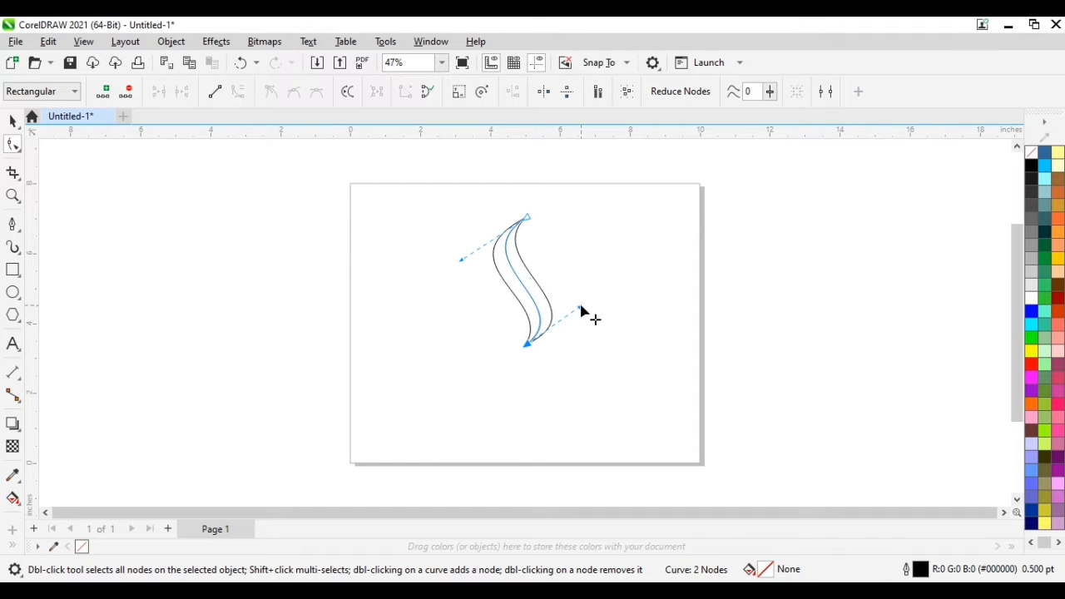
{"action": "left_click", "coordinate": [12, 121]}
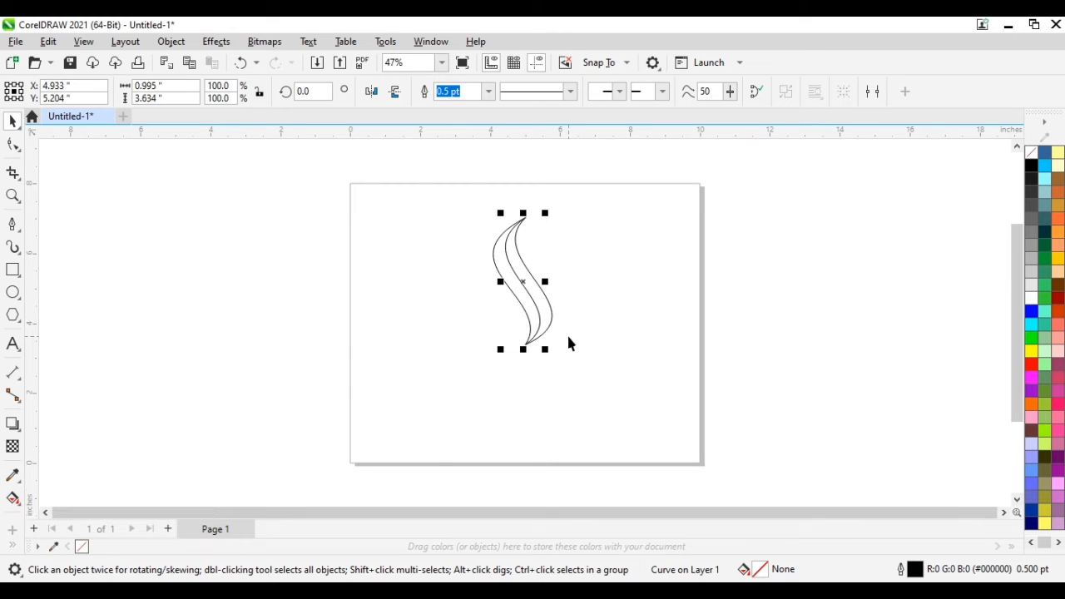
Step: Fill the ribbon's right band with light gray from the RGB Palette using Smart Fill
{"action": "left_click", "coordinate": [13, 499]}
{"action": "left_click", "coordinate": [50, 514]}
{"action": "left_click", "coordinate": [177, 92]}
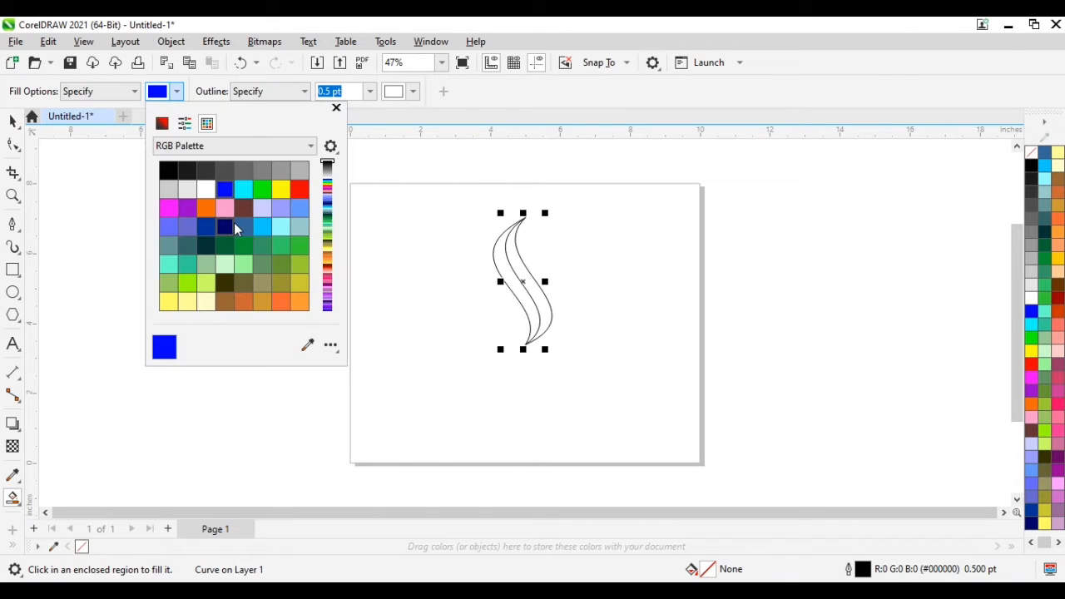
{"action": "left_click", "coordinate": [172, 190]}
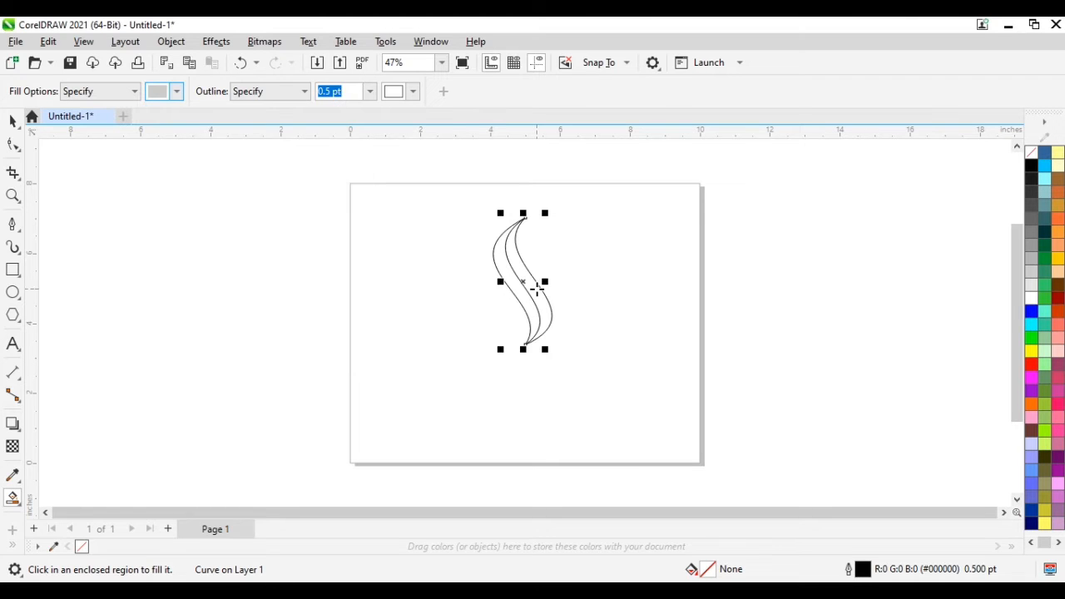
{"action": "left_click", "coordinate": [535, 290]}
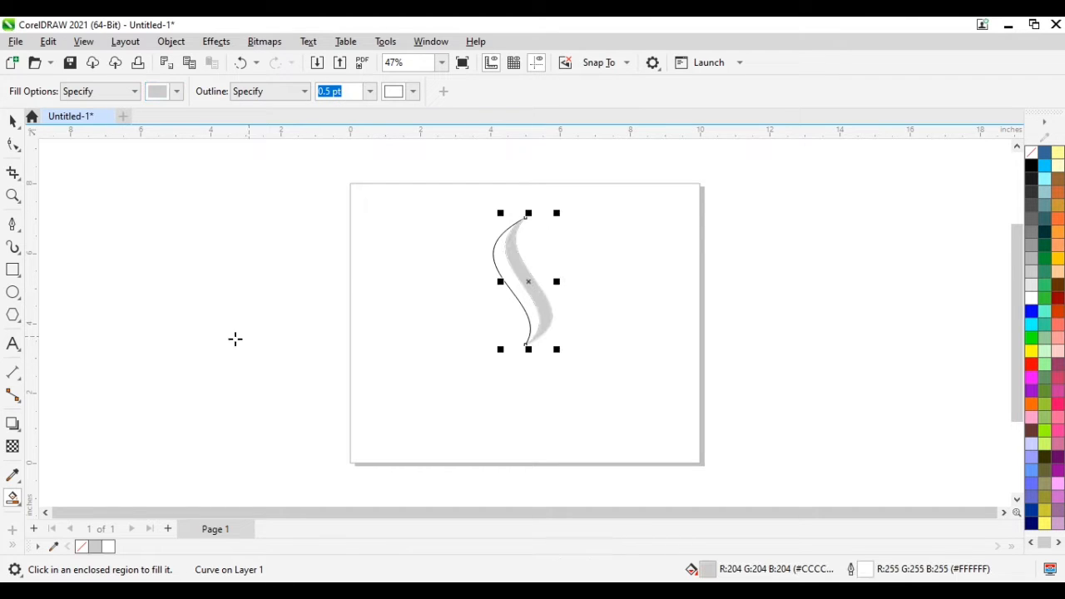
Step: Apply a linear fountain fill along the gray right band, running from its upper part to its lower part
{"action": "left_click", "coordinate": [17, 502]}
{"action": "left_click", "coordinate": [50, 494]}
{"action": "left_click_drag", "start_coordinate": [515, 251], "coordinate": [546, 306]}
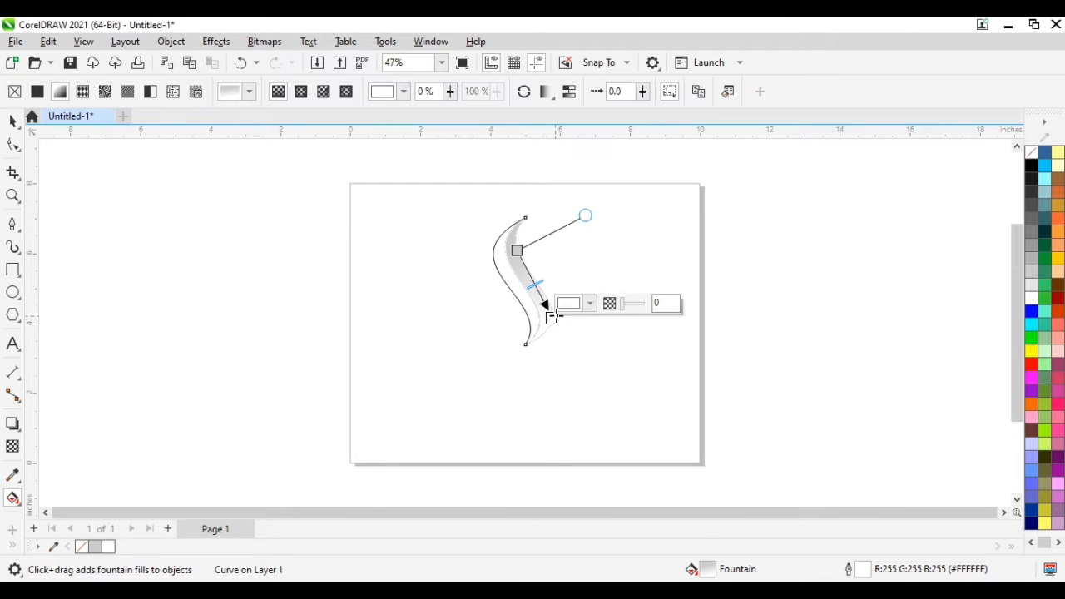
Step: Set the lower end colour of the right band's fountain fill to #1DA462
{"action": "left_click", "coordinate": [589, 302]}
{"action": "left_click_drag", "start_coordinate": [722, 447], "coordinate": [694, 447]}
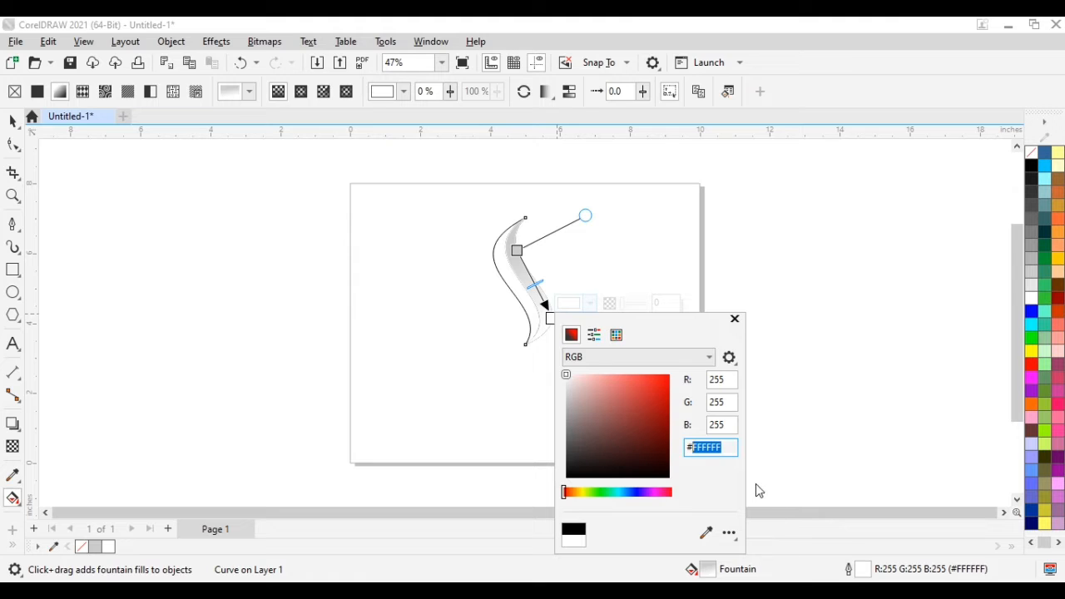
{"action": "key", "text": "BackSpace"}
{"action": "type", "text": "1DA462"}
{"action": "key", "text": "Return"}
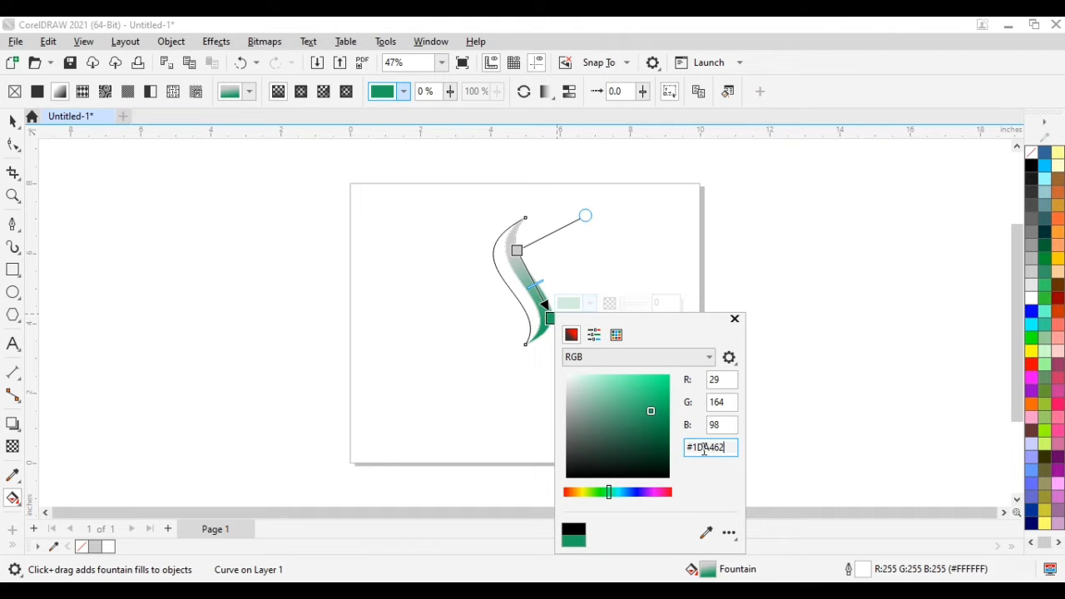
{"action": "left_click", "coordinate": [735, 318]}
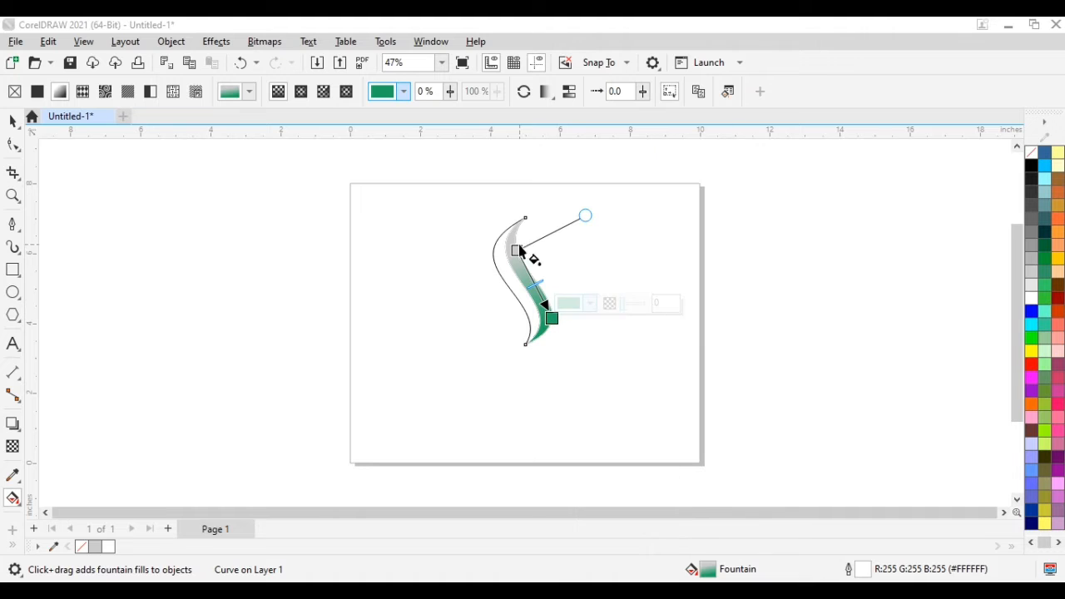
Step: Set the upper start colour of the right band's fountain fill to #FFCD46
{"action": "left_click", "coordinate": [516, 249]}
{"action": "left_click", "coordinate": [533, 241]}
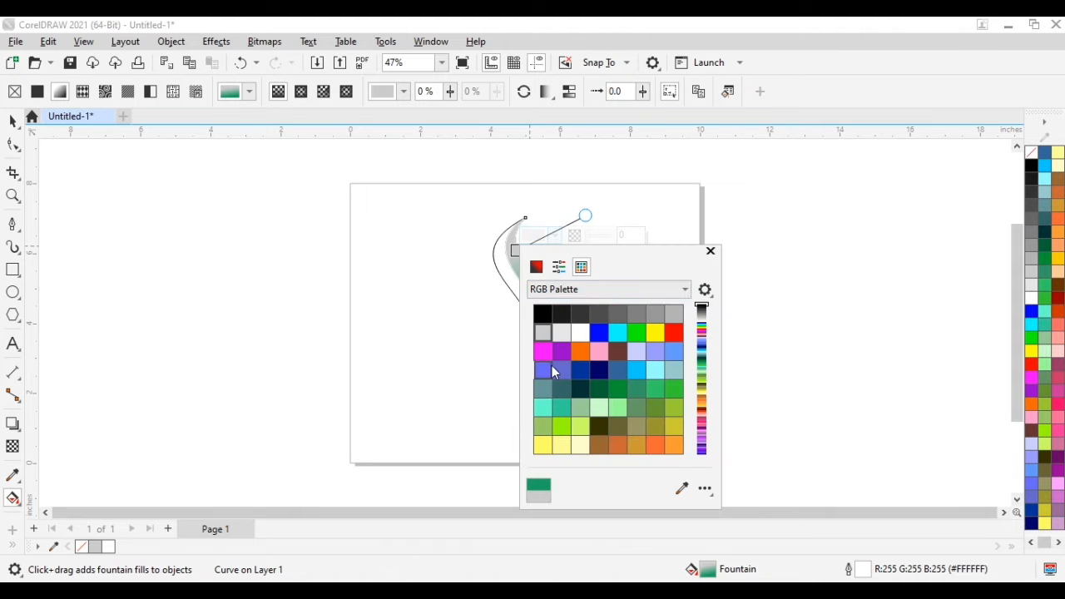
{"action": "left_click", "coordinate": [535, 267]}
{"action": "left_click_drag", "start_coordinate": [708, 378], "coordinate": [672, 378]}
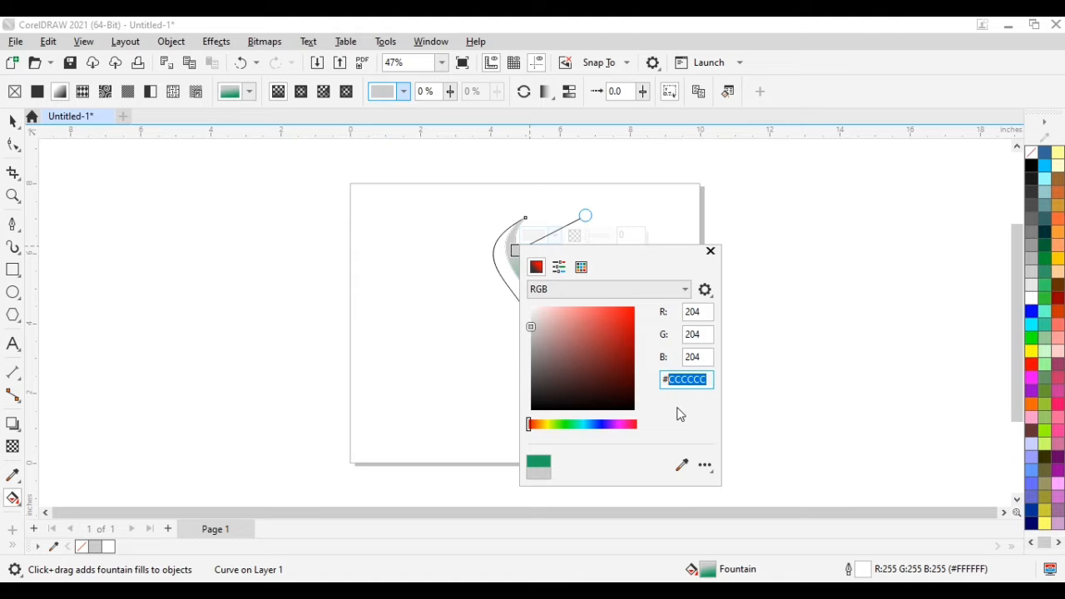
{"action": "type", "text": "FFCD46"}
{"action": "left_click", "coordinate": [709, 250]}
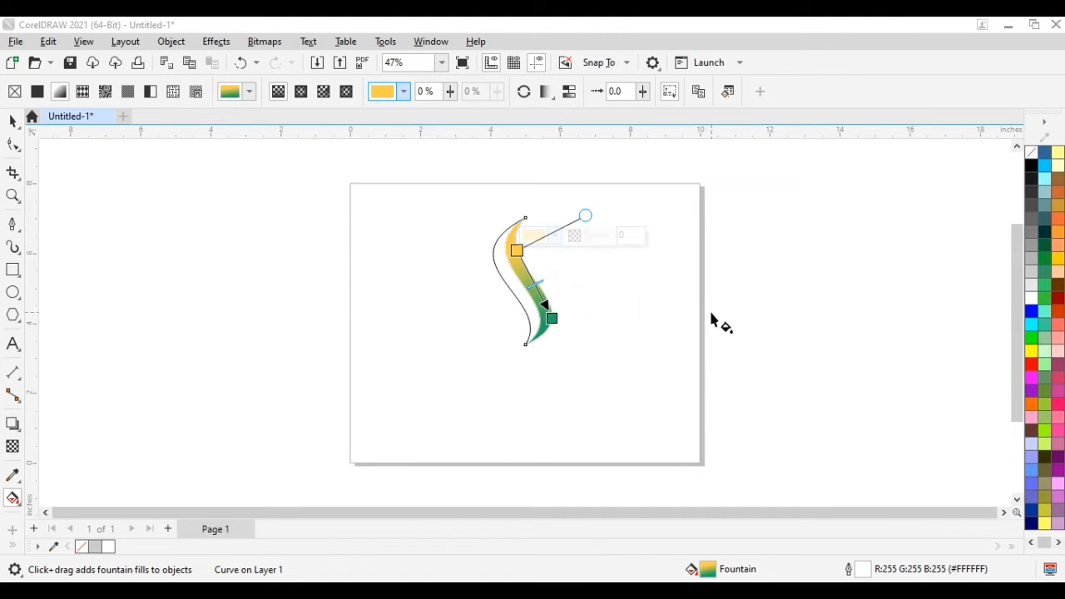
Step: Move the fountain fill's start and end nodes to the ribbon's upper and lower tips so the gradient runs vertically, then deselect the band
{"action": "scroll", "coordinate": [524, 262], "scroll_direction": "up", "scroll_amount": 1}
{"action": "scroll", "coordinate": [524, 262], "scroll_direction": "up", "scroll_amount": 1}
{"action": "left_click_drag", "start_coordinate": [515, 248], "coordinate": [525, 205]}
{"action": "left_click_drag", "start_coordinate": [558, 339], "coordinate": [525, 374]}
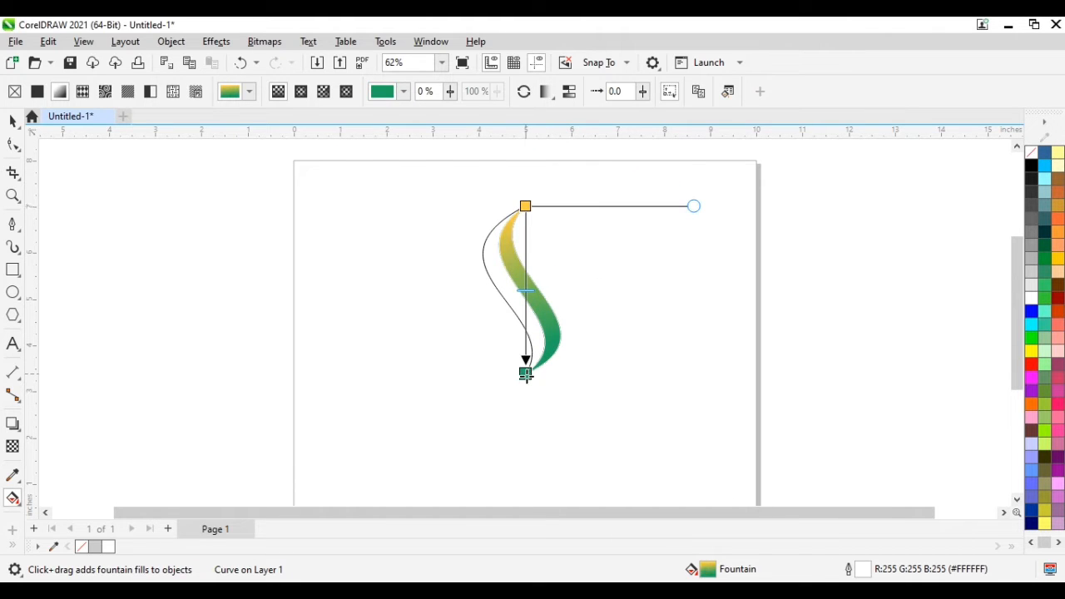
{"action": "left_click", "coordinate": [597, 292]}
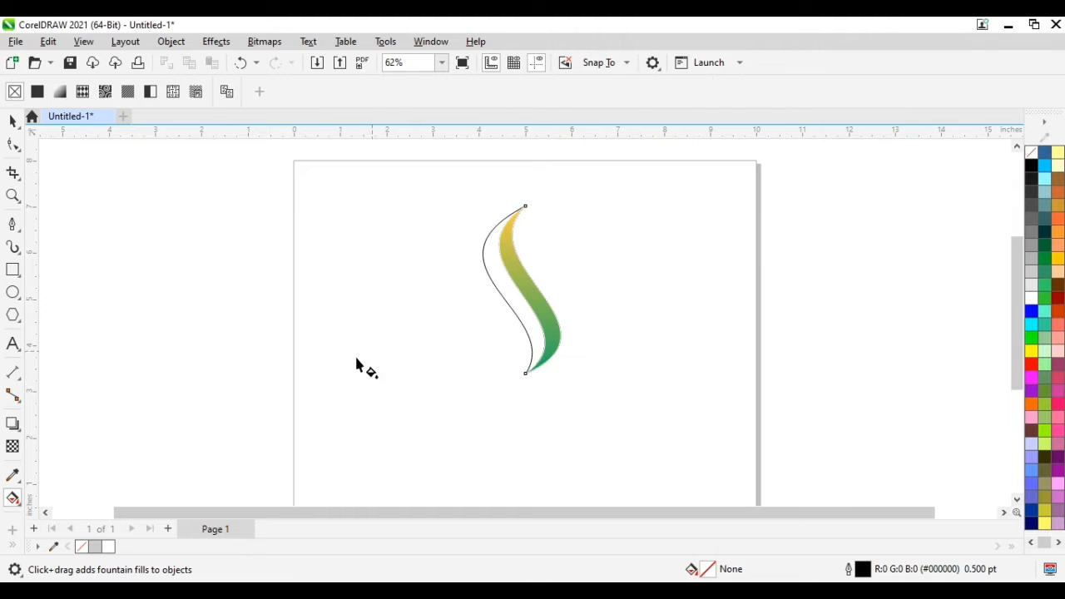
Step: Fill the ribbon's left band with the same light gray using Smart Fill
{"action": "left_click", "coordinate": [14, 499]}
{"action": "left_click", "coordinate": [50, 514]}
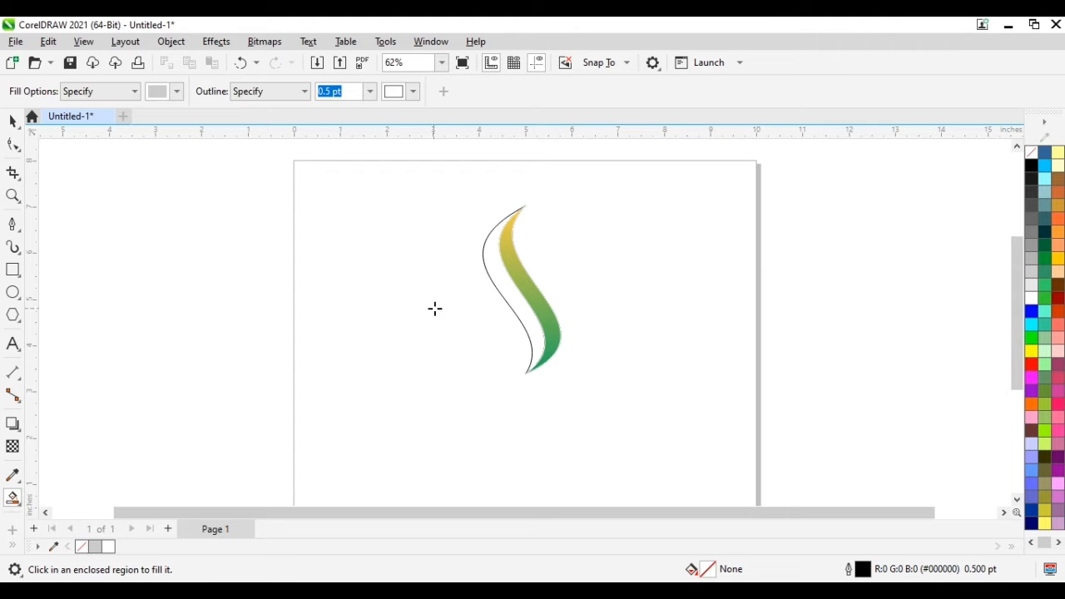
{"action": "left_click", "coordinate": [497, 282]}
Step: Apply a vertical fountain fill to the left band, spanning from the ribbon's upper tip to its lower tip
{"action": "left_click", "coordinate": [13, 499]}
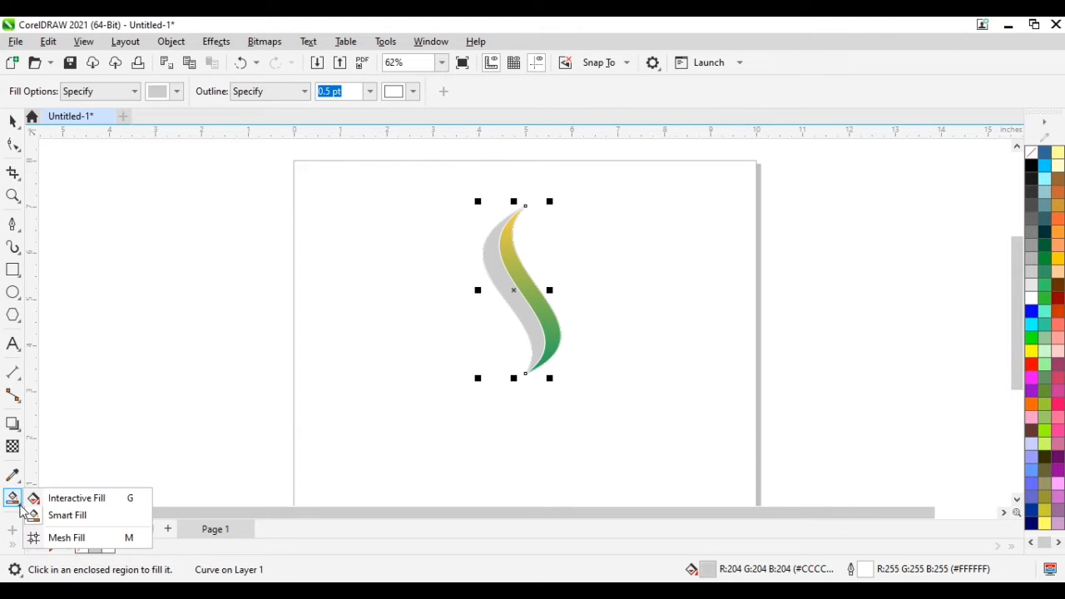
{"action": "left_click", "coordinate": [52, 497]}
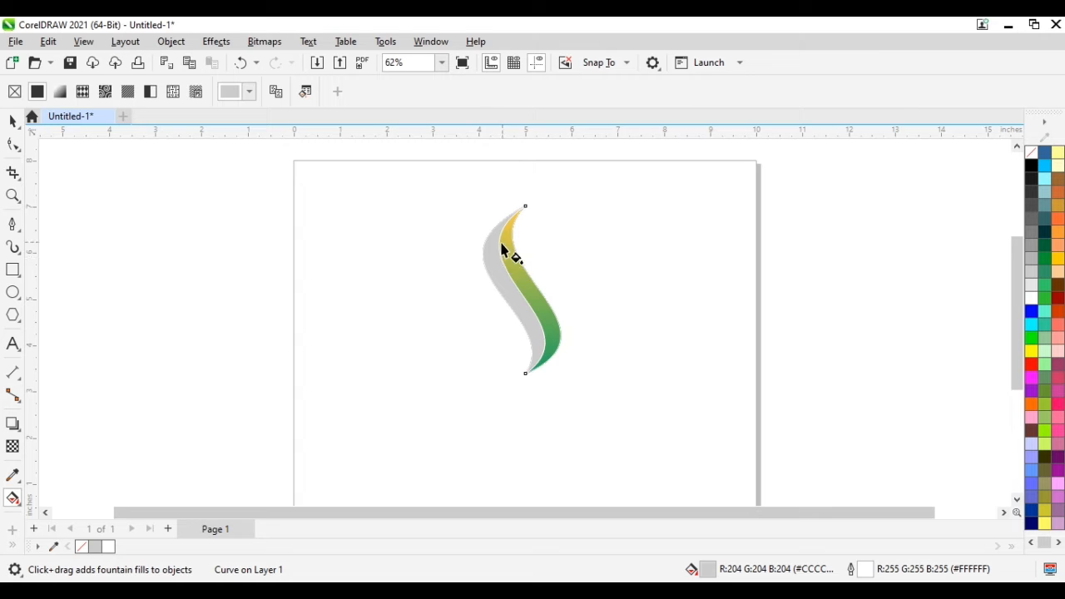
{"action": "left_click_drag", "start_coordinate": [490, 246], "coordinate": [525, 371]}
{"action": "left_click_drag", "start_coordinate": [489, 246], "coordinate": [525, 205]}
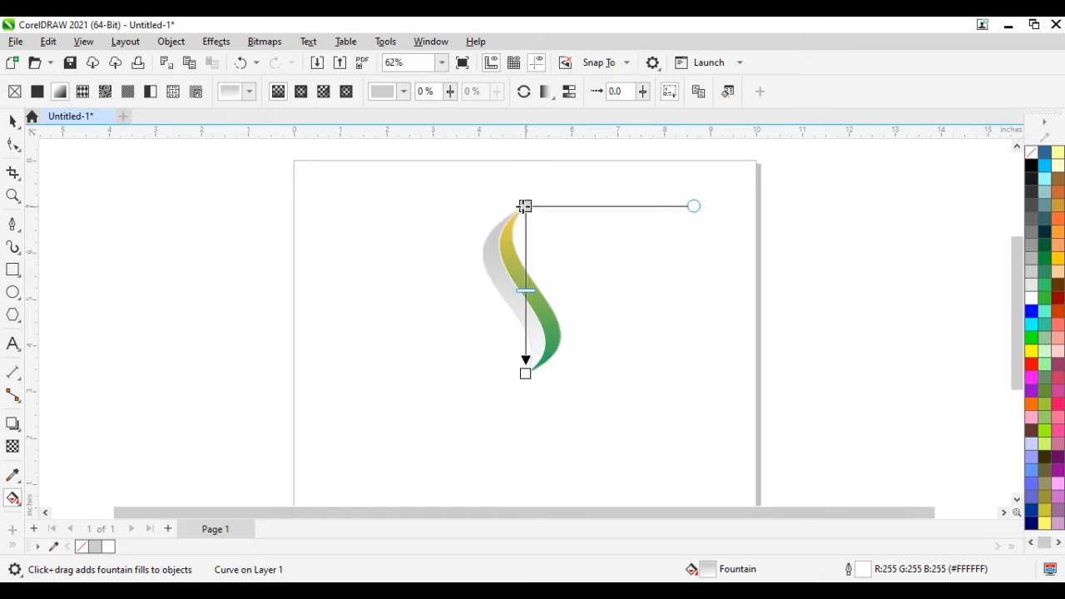
Step: Set the upper start colour of the left band's fountain fill to #1DA462
{"action": "left_click", "coordinate": [525, 206]}
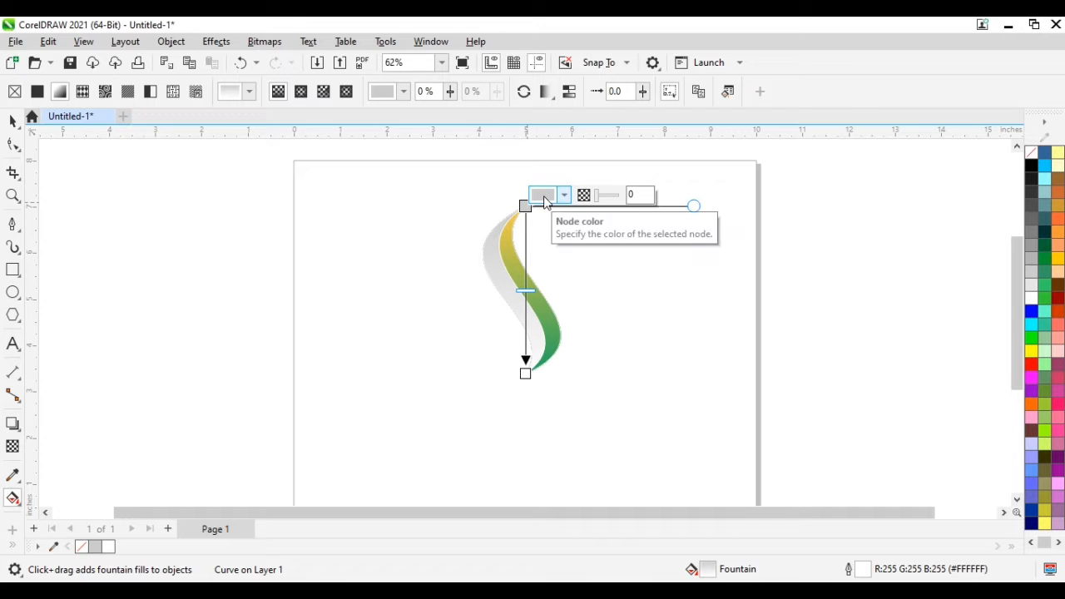
{"action": "left_click", "coordinate": [544, 200]}
{"action": "left_click", "coordinate": [545, 228]}
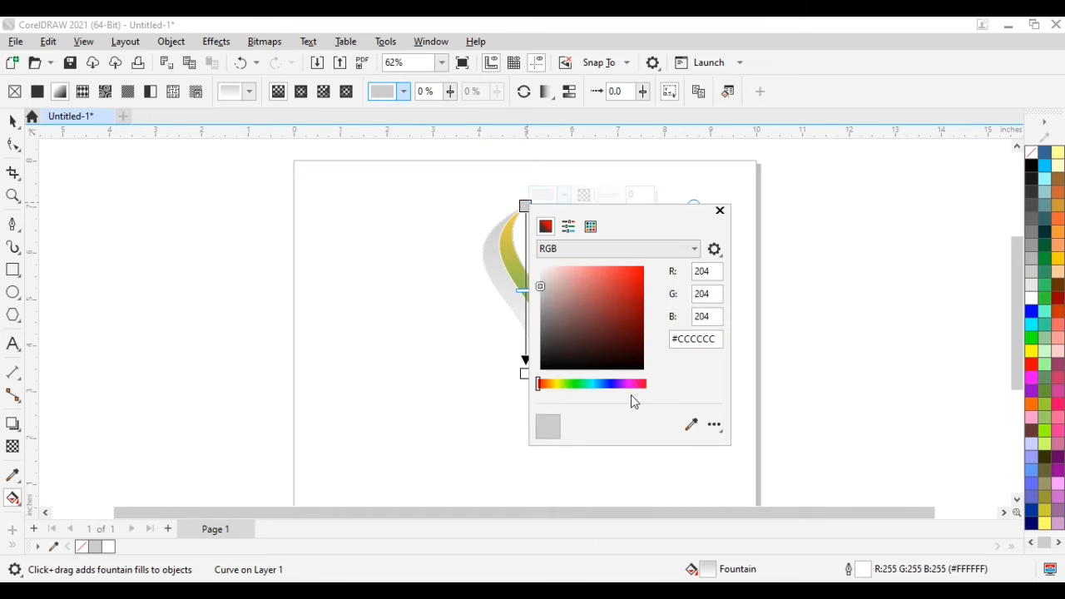
{"action": "left_click_drag", "start_coordinate": [716, 338], "coordinate": [681, 339]}
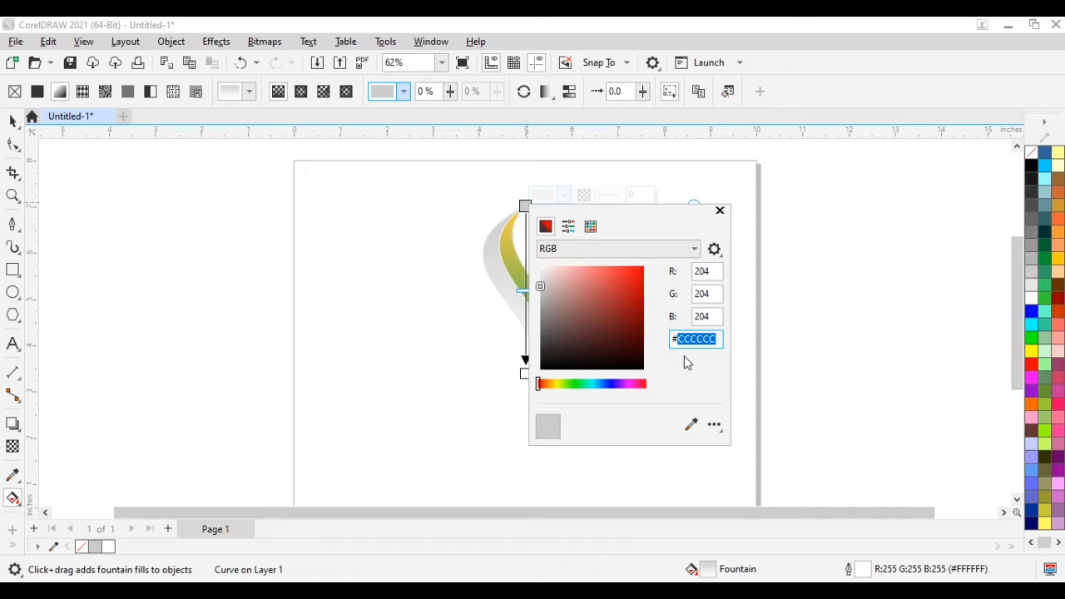
{"action": "type", "text": "1DA462"}
{"action": "key", "text": "Return"}
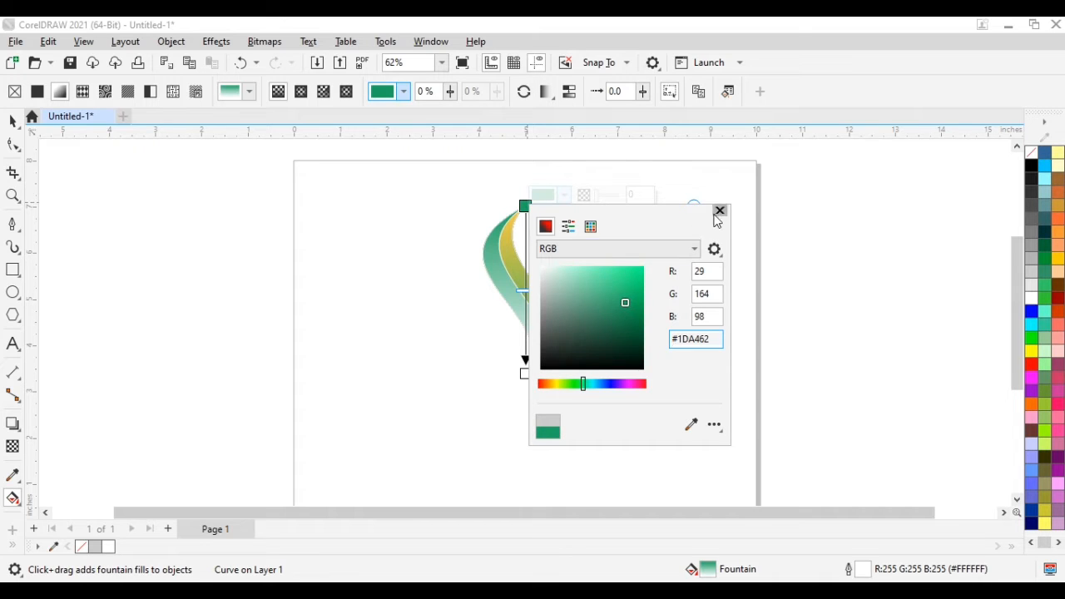
{"action": "left_click", "coordinate": [719, 211]}
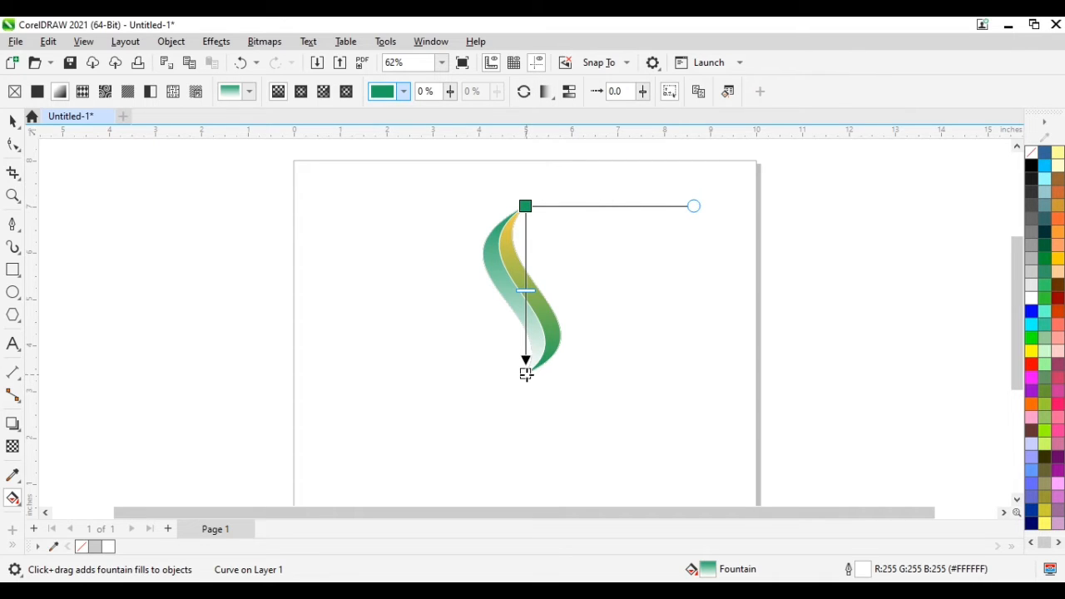
Step: Set the lower end colour of the left band's fountain fill to #FFCD46, then deselect the band
{"action": "left_click", "coordinate": [525, 205]}
{"action": "left_click", "coordinate": [552, 195]}
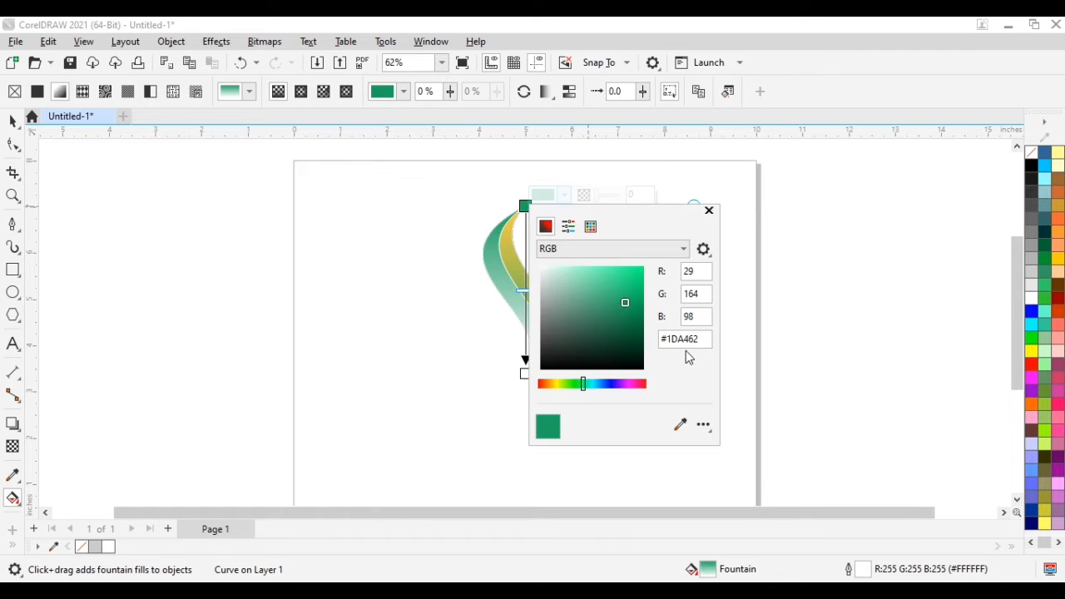
{"action": "left_click", "coordinate": [709, 210]}
{"action": "left_click", "coordinate": [524, 374]}
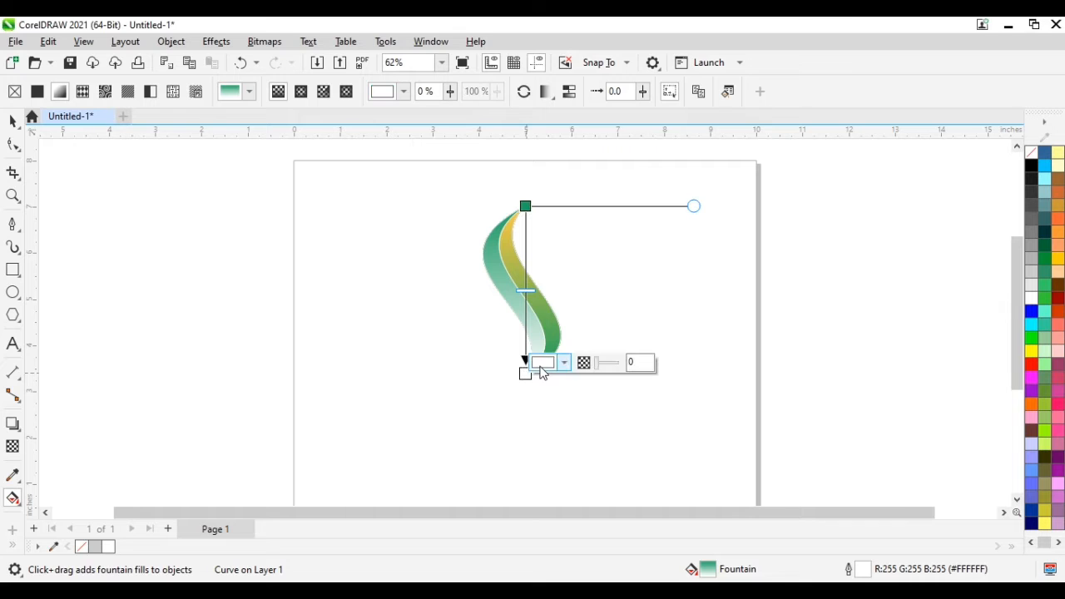
{"action": "left_click", "coordinate": [545, 363]}
{"action": "left_click_drag", "start_coordinate": [697, 248], "coordinate": [667, 251]}
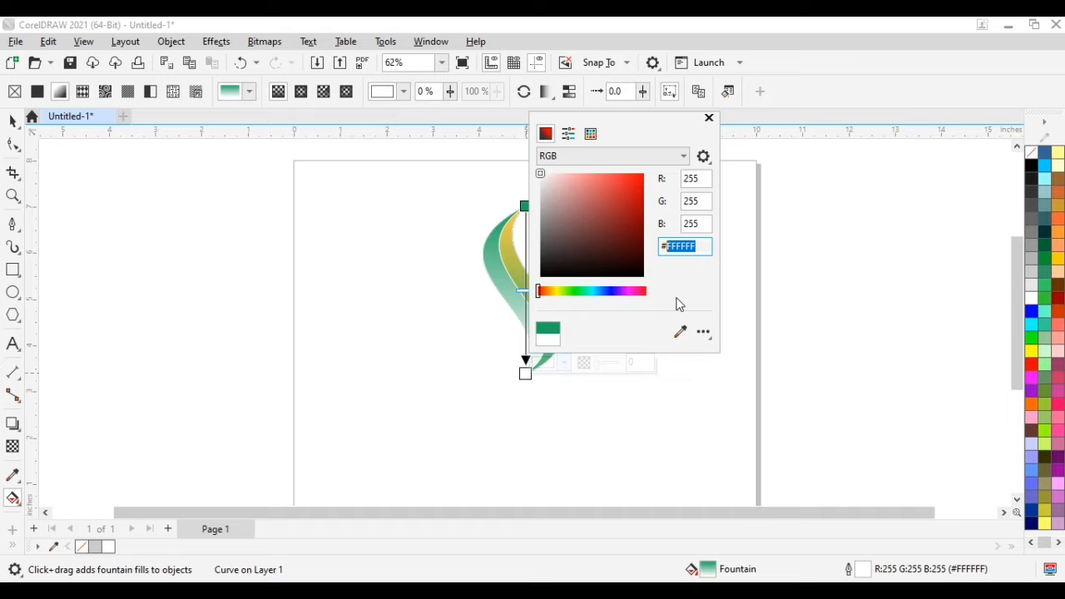
{"action": "type", "text": "FFCD46"}
{"action": "key", "text": "Return"}
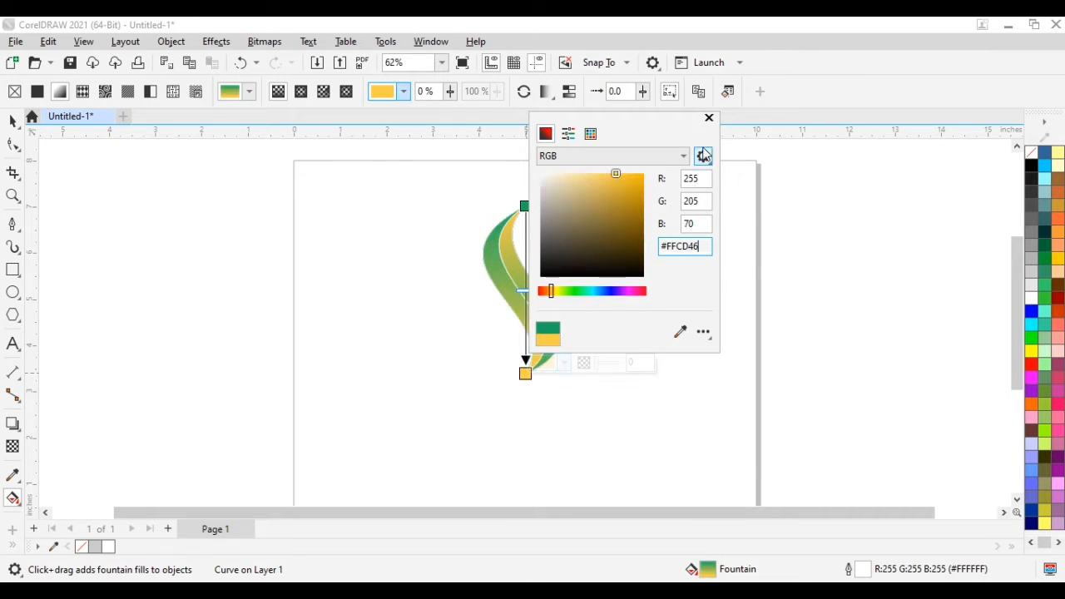
{"action": "left_click", "coordinate": [709, 117]}
{"action": "left_click", "coordinate": [568, 416]}
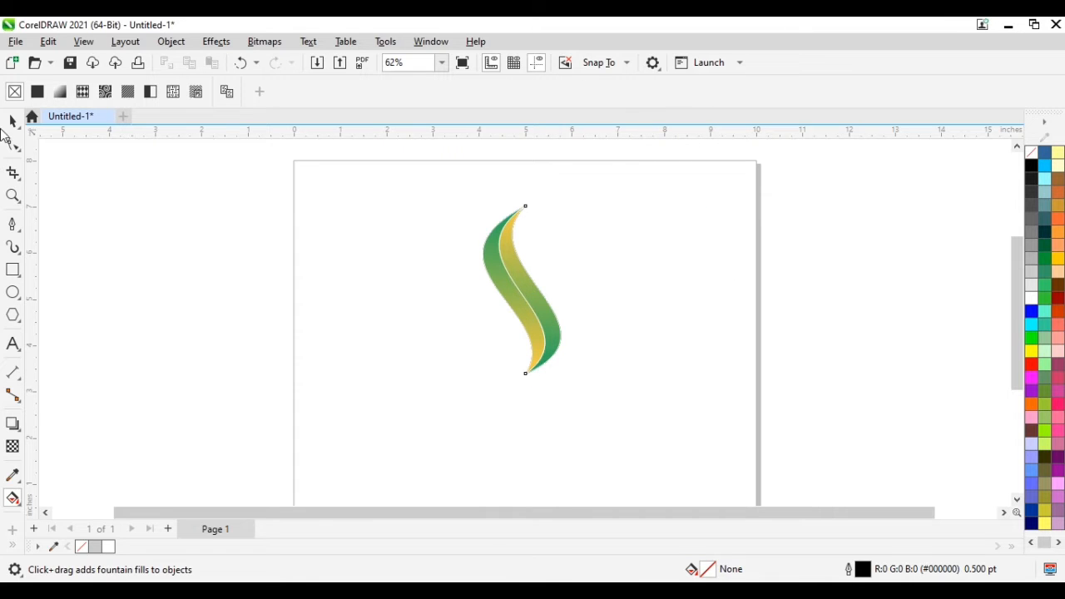
Step: Select all the ribbon pieces, remove their outlines and deselect them
{"action": "left_click", "coordinate": [12, 121]}
{"action": "left_click_drag", "start_coordinate": [570, 386], "coordinate": [570, 387]}
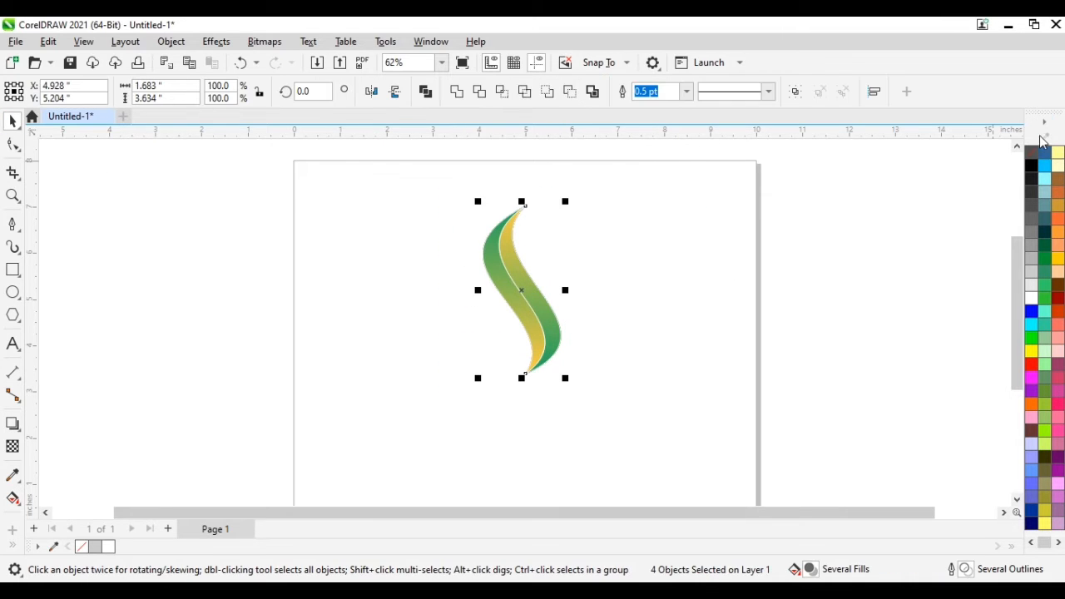
{"action": "right_click", "coordinate": [1036, 158]}
{"action": "left_click", "coordinate": [1015, 161]}
{"action": "left_click", "coordinate": [714, 344]}
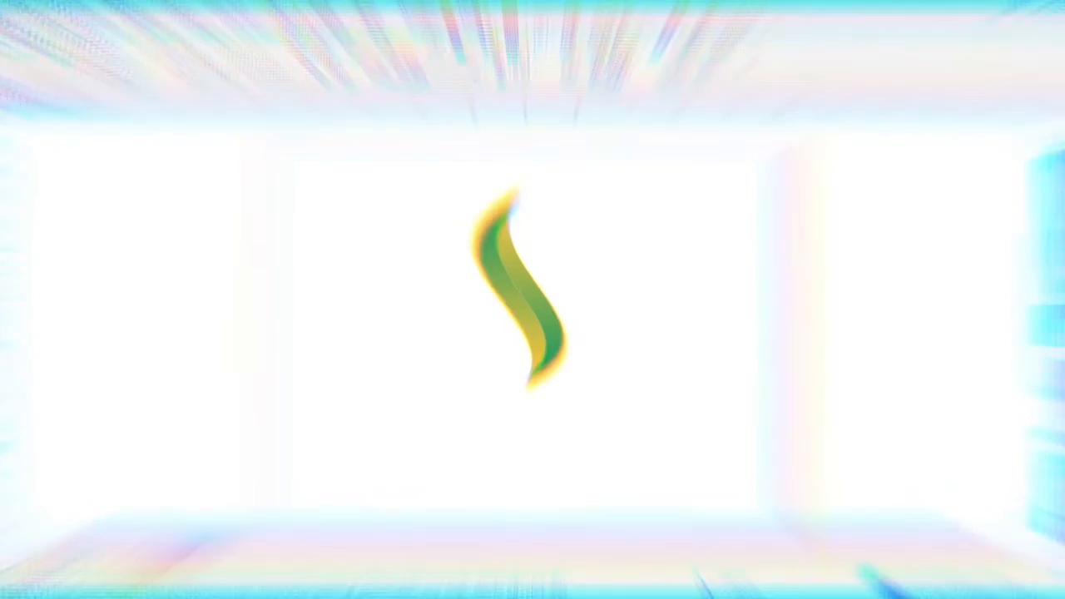
Step: Duplicate the grouped ribbon, place the copy below and to the left of the original, and scale it down slightly
{"action": "left_click", "coordinate": [530, 278]}
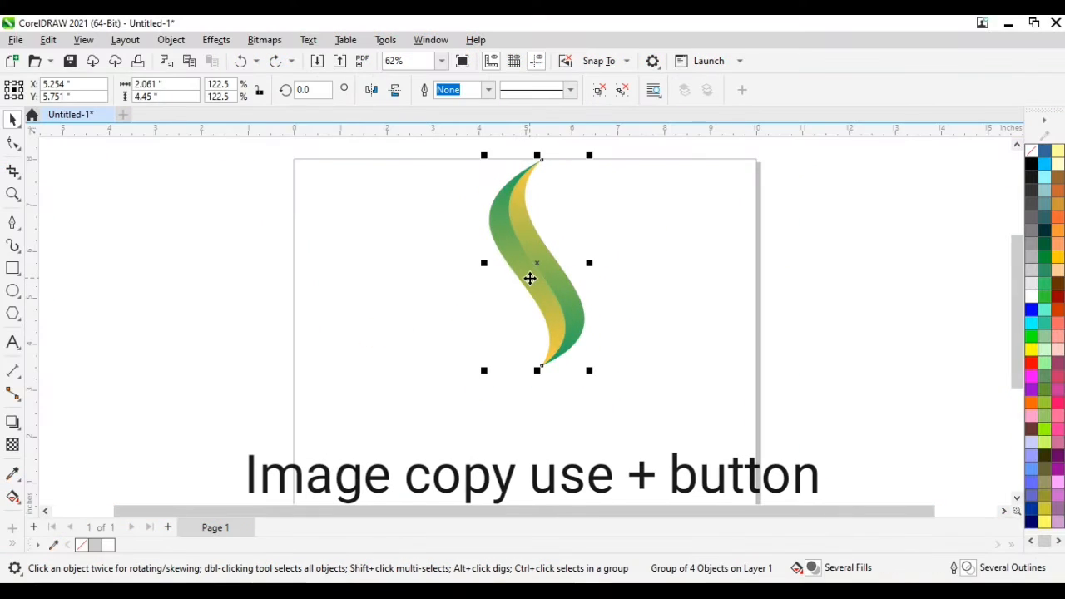
{"action": "key", "text": "plus"}
{"action": "left_click_drag", "start_coordinate": [533, 262], "coordinate": [499, 402]}
{"action": "mouse_move", "coordinate": [556, 299]}
{"action": "left_mouse_down"}
{"action": "mouse_move", "coordinate": [556, 316]}
{"action": "mouse_move", "coordinate": [547, 309]}
{"action": "left_mouse_up"}
{"action": "left_click_drag", "start_coordinate": [501, 406], "coordinate": [494, 405]}
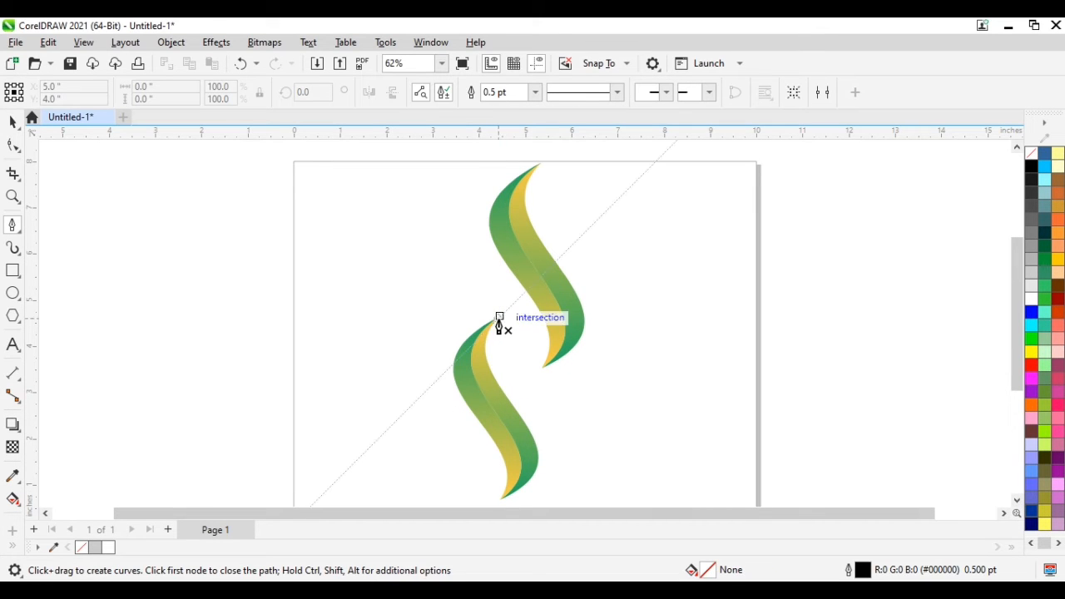
Step: Draw two horizontal Pen lines, about 1 and 1.1 inches long, joining each ribbon's tip to the other ribbon's inner edge
{"action": "left_click", "coordinate": [498, 319]}
{"action": "left_click", "coordinate": [543, 319]}
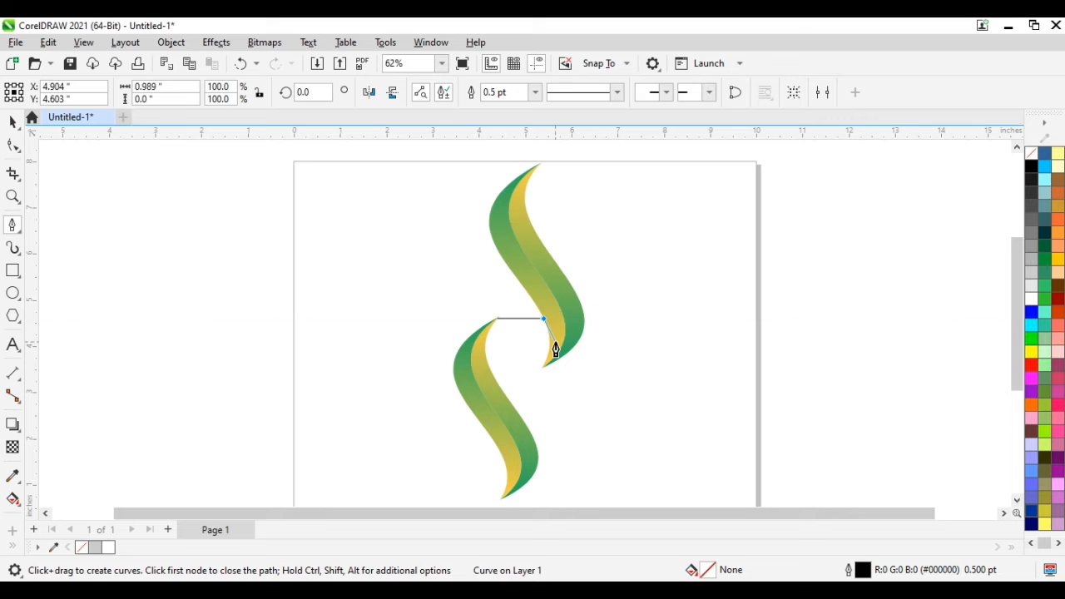
{"action": "key", "text": "Escape"}
{"action": "key", "text": "Escape"}
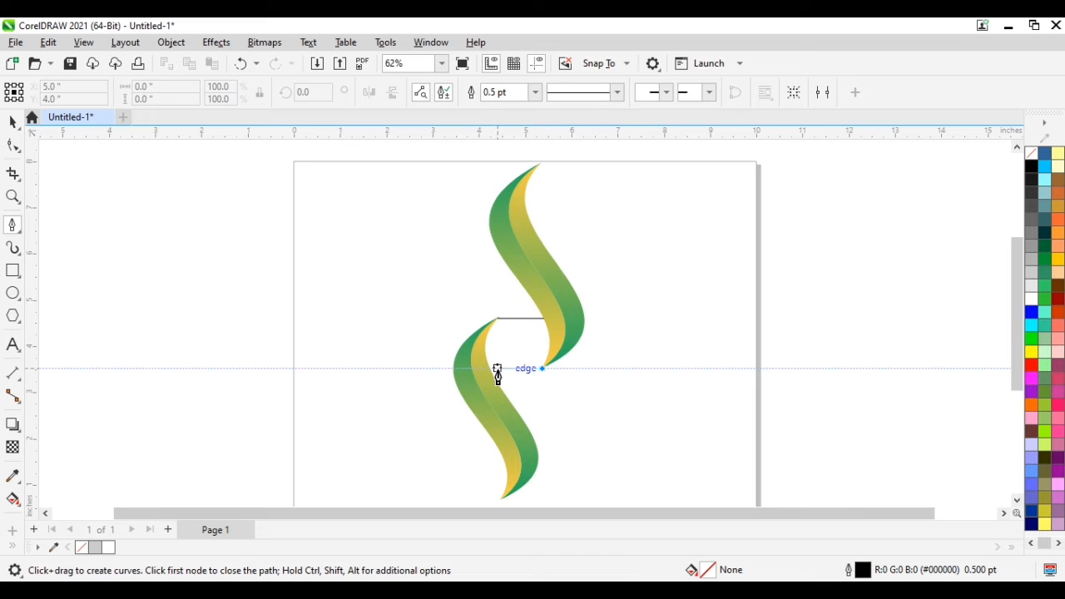
{"action": "left_click", "coordinate": [489, 368]}
{"action": "left_click", "coordinate": [544, 367]}
{"action": "key", "text": "Escape"}
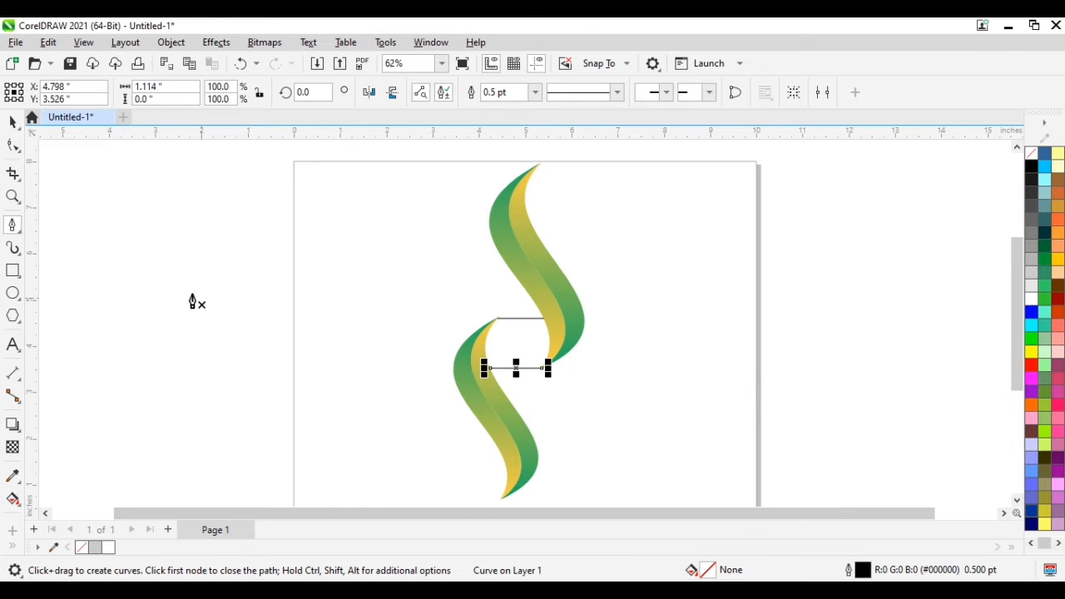
Step: Bend the lower connecting line into a shallow downward curve
{"action": "left_click", "coordinate": [12, 145]}
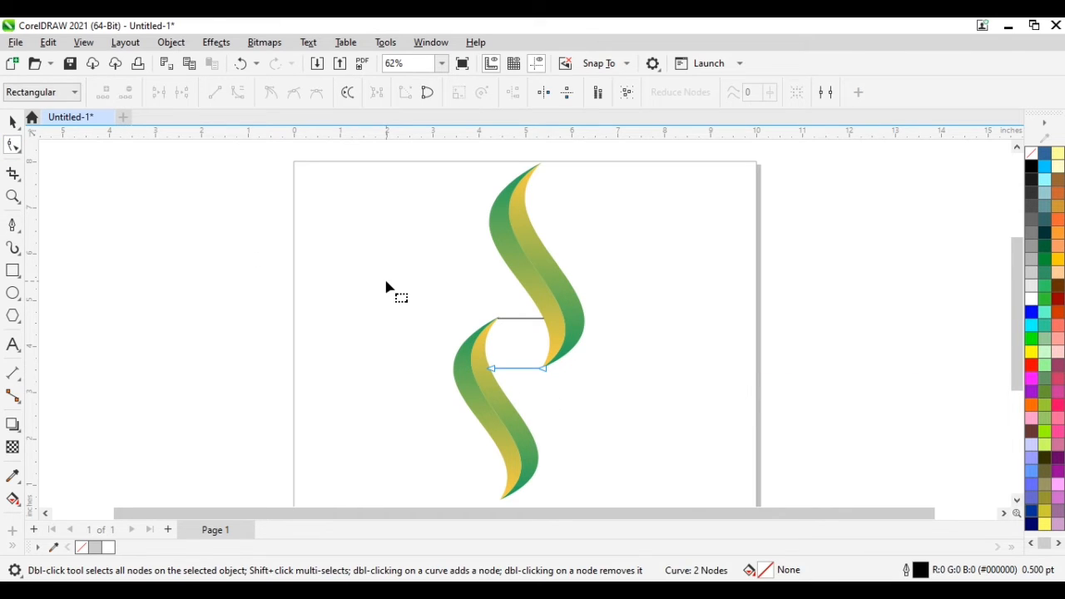
{"action": "left_click", "coordinate": [490, 368]}
{"action": "left_click_drag", "start_coordinate": [519, 371], "coordinate": [524, 375]}
Step: Reshape the upper connecting line into a gentle S-curve meeting the lower ribbon's tip and the upper ribbon's inner edge, then deselect it
{"action": "left_click", "coordinate": [519, 318]}
{"action": "left_click", "coordinate": [497, 319]}
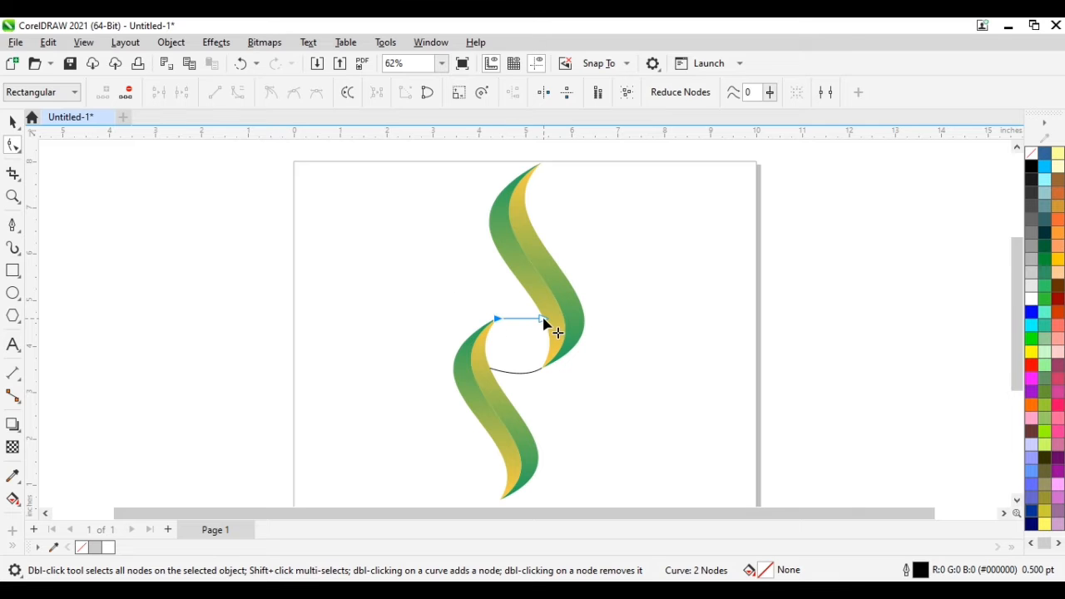
{"action": "left_click", "coordinate": [543, 319]}
{"action": "scroll", "coordinate": [513, 324], "scroll_direction": "up", "scroll_amount": 4}
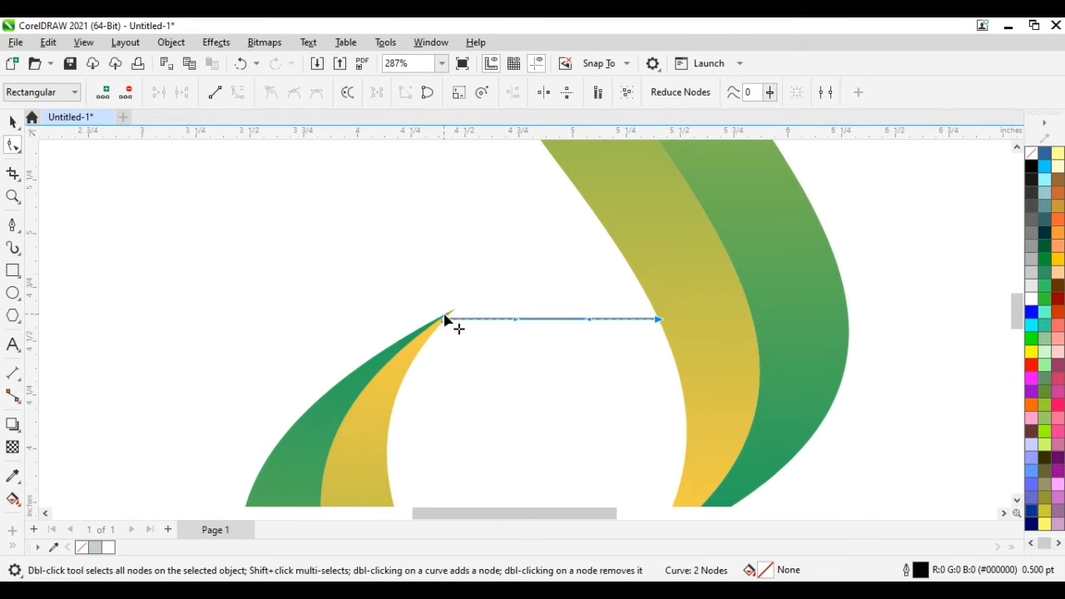
{"action": "scroll", "coordinate": [453, 329], "scroll_direction": "up", "scroll_amount": 3}
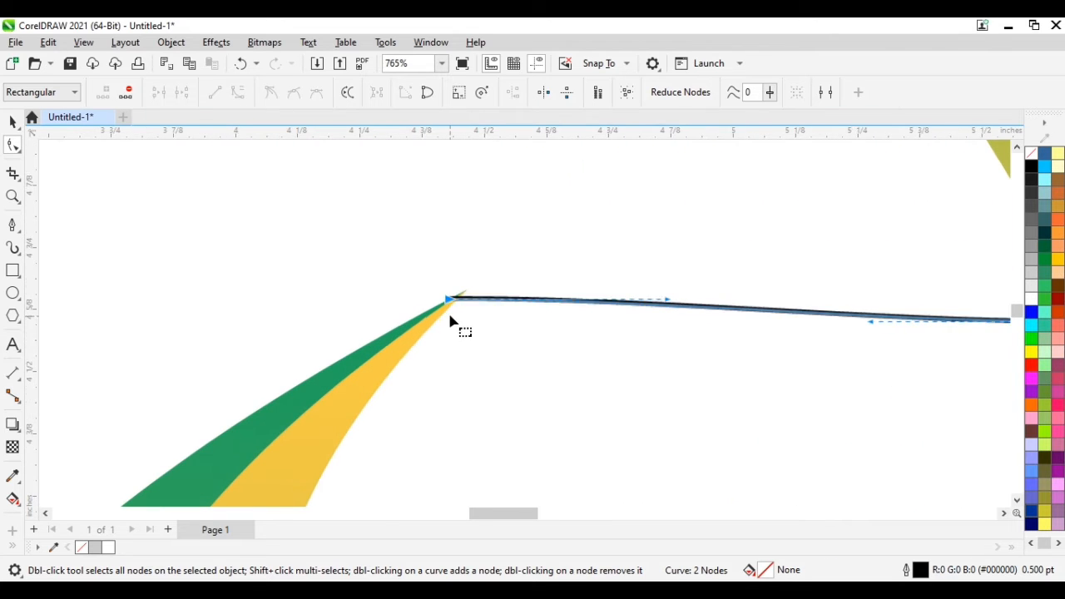
{"action": "left_click_drag", "start_coordinate": [450, 304], "coordinate": [518, 293]}
{"action": "scroll", "coordinate": [450, 329], "scroll_direction": "down", "scroll_amount": 2}
{"action": "left_click_drag", "start_coordinate": [598, 325], "coordinate": [635, 348]}
{"action": "left_click_drag", "start_coordinate": [520, 286], "coordinate": [523, 270]}
{"action": "scroll", "coordinate": [421, 257], "scroll_direction": "down", "scroll_amount": 2}
{"action": "scroll", "coordinate": [563, 451], "scroll_direction": "up", "scroll_amount": 2}
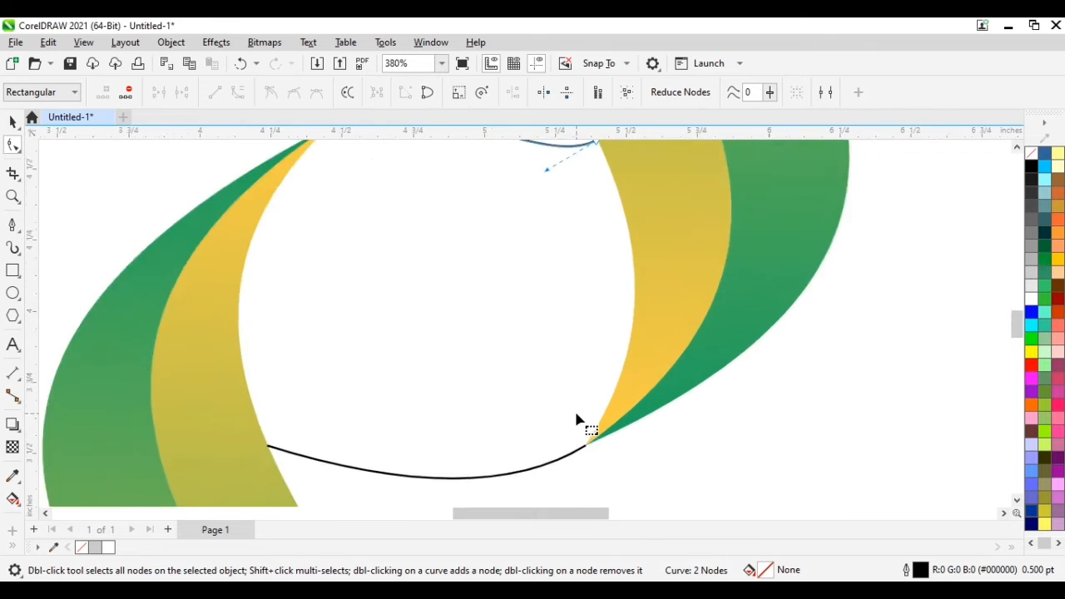
{"action": "scroll", "coordinate": [577, 420], "scroll_direction": "down", "scroll_amount": 5}
{"action": "left_click", "coordinate": [441, 63]}
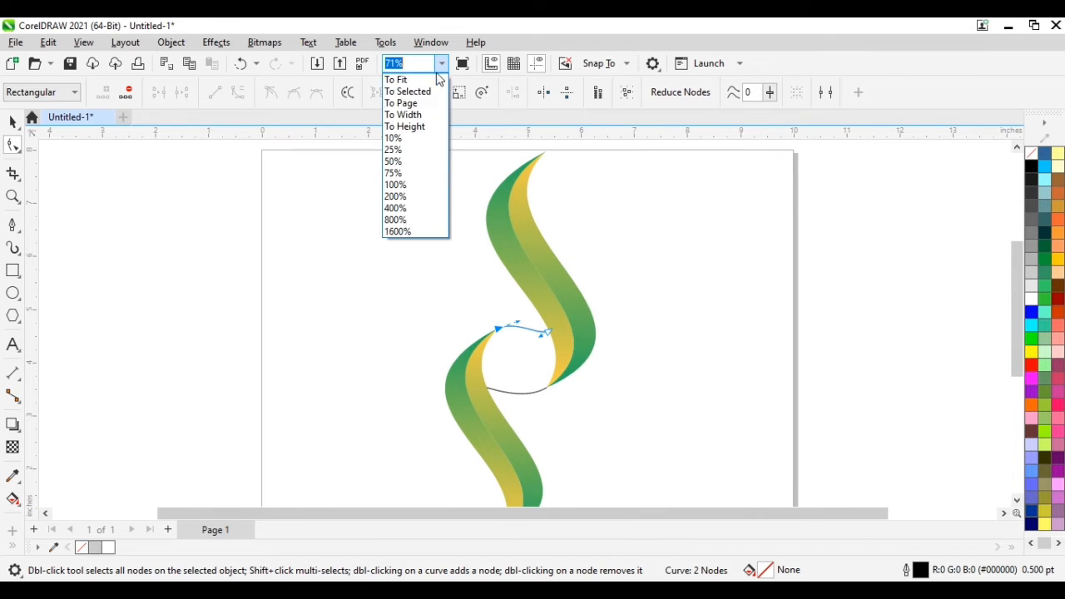
{"action": "left_click", "coordinate": [403, 103]}
{"action": "left_click", "coordinate": [424, 314]}
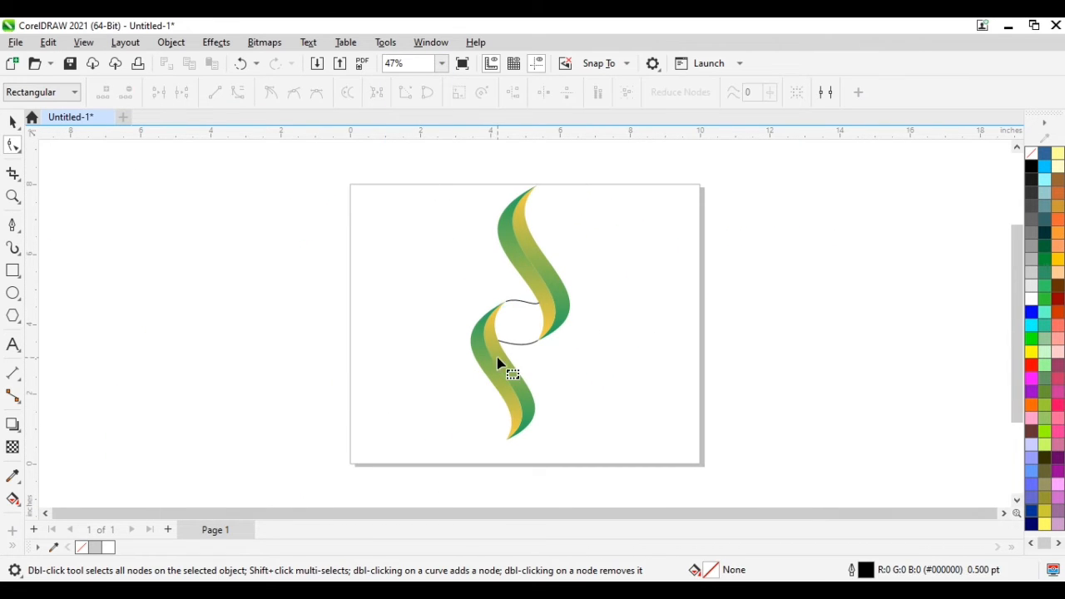
Step: Fill the enclosed area between the two ribbons with light gray #CCCCCC using Smart Fill
{"action": "scroll", "coordinate": [512, 331], "scroll_direction": "up", "scroll_amount": 2}
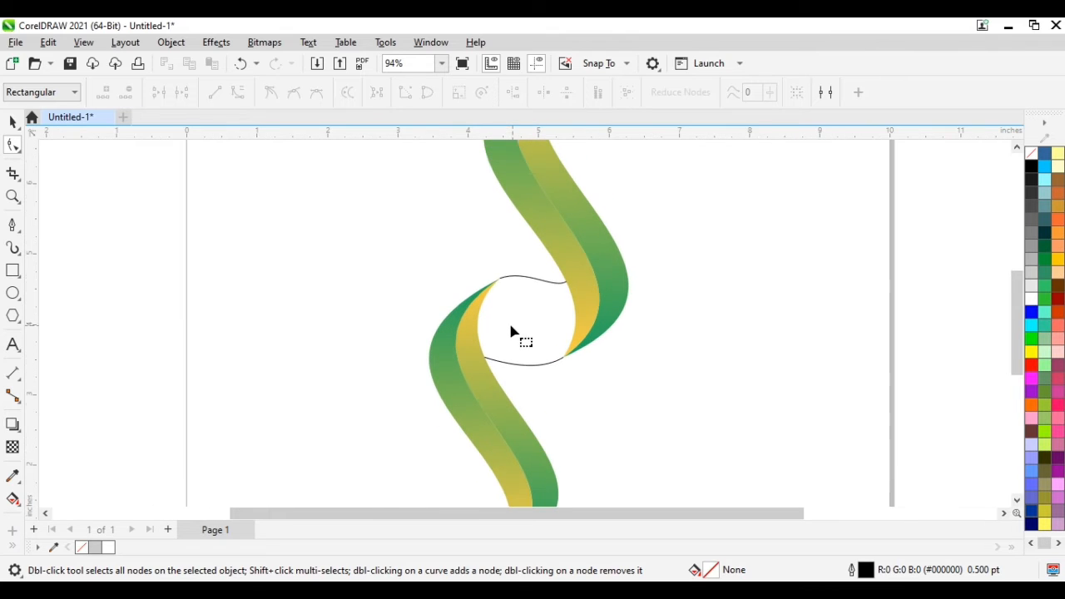
{"action": "left_click", "coordinate": [14, 502]}
{"action": "left_click", "coordinate": [23, 511]}
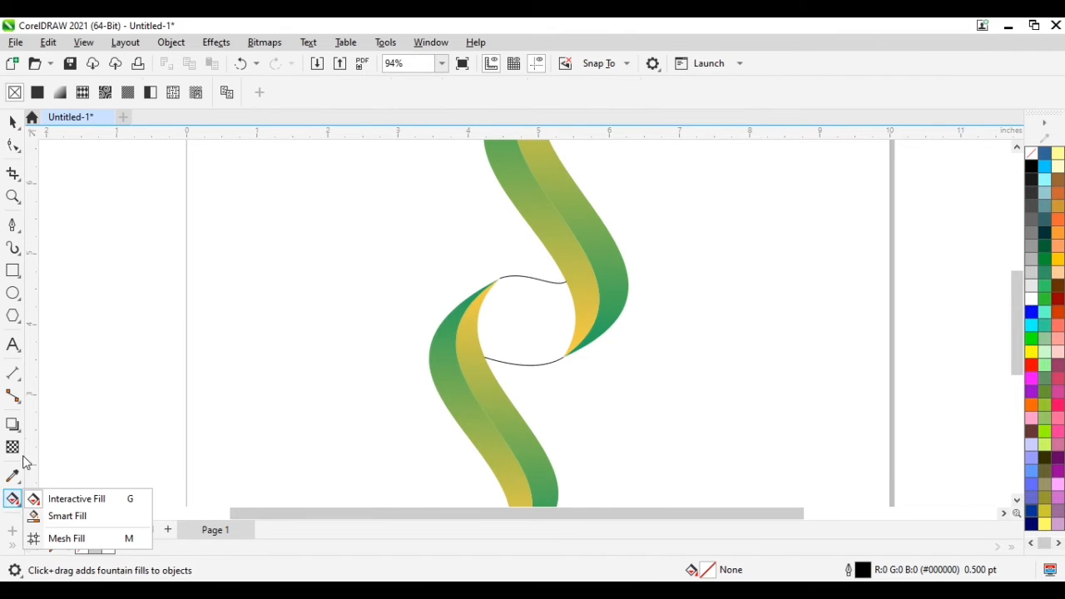
{"action": "left_click", "coordinate": [52, 513]}
{"action": "left_click", "coordinate": [526, 347]}
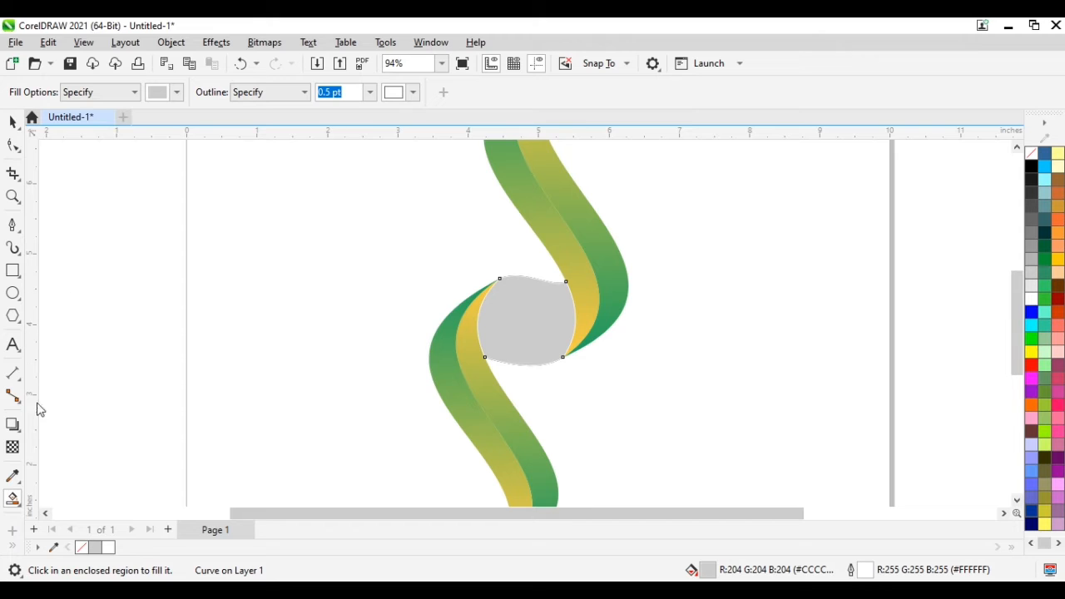
Step: Apply a horizontal fountain fill across the connecting shape, running from its left edge to its right edge
{"action": "left_click", "coordinate": [23, 510]}
{"action": "left_click", "coordinate": [52, 498]}
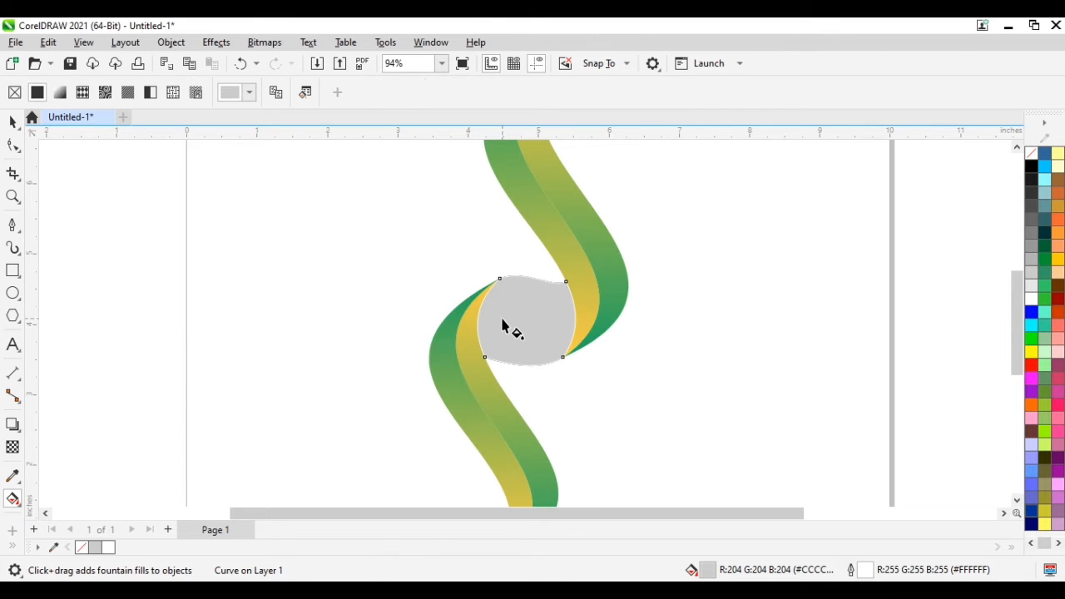
{"action": "left_click_drag", "start_coordinate": [478, 317], "coordinate": [575, 314]}
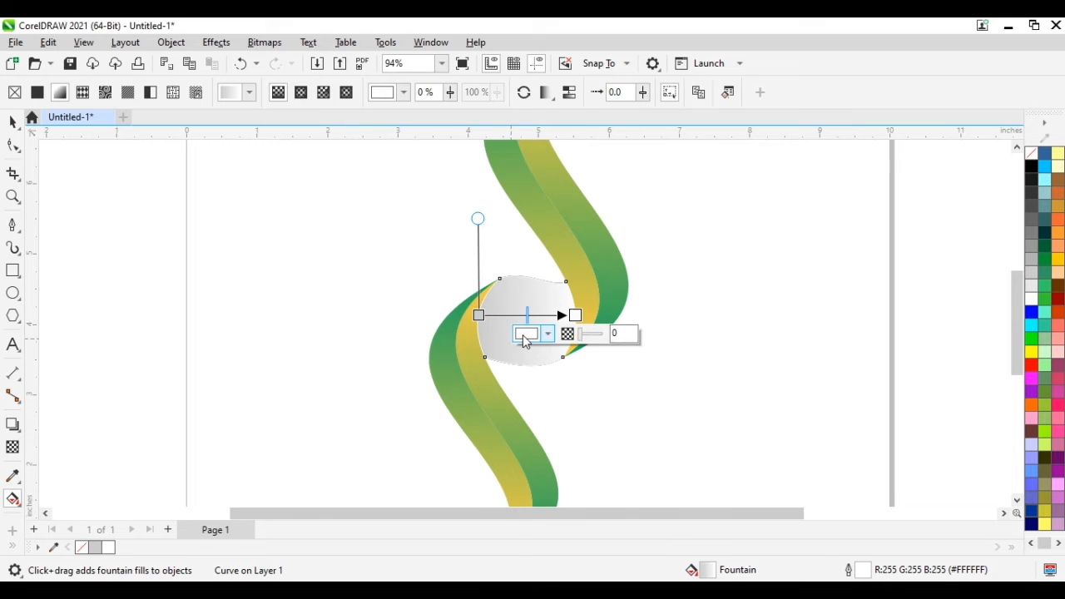
Step: Set the right end colour of the connecting shape's fountain fill to #FFCD46
{"action": "left_click", "coordinate": [546, 334]}
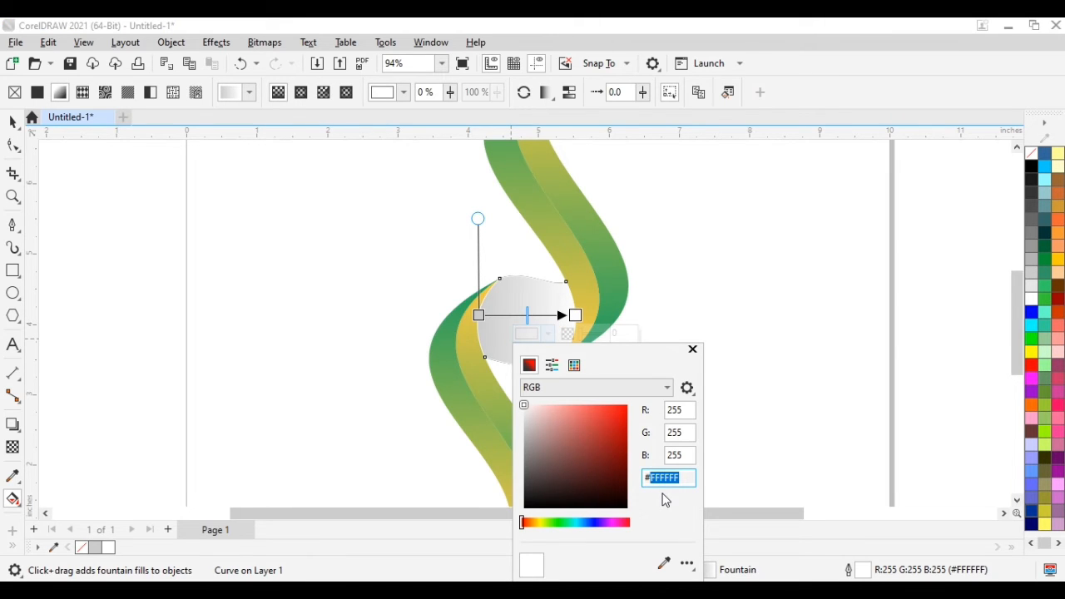
{"action": "type", "text": "FFCD46"}
{"action": "key", "text": "Return"}
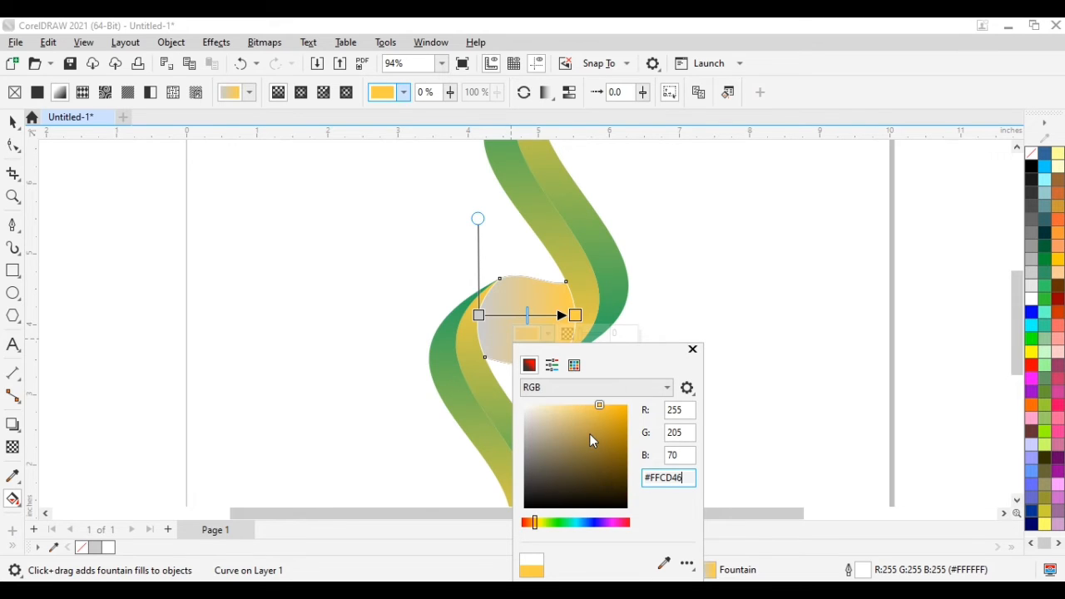
{"action": "left_click", "coordinate": [692, 349]}
Step: Set the left start colour of the connecting shape's fountain fill to #1DA462 and deselect the shape
{"action": "left_click", "coordinate": [479, 316]}
{"action": "left_click", "coordinate": [432, 335]}
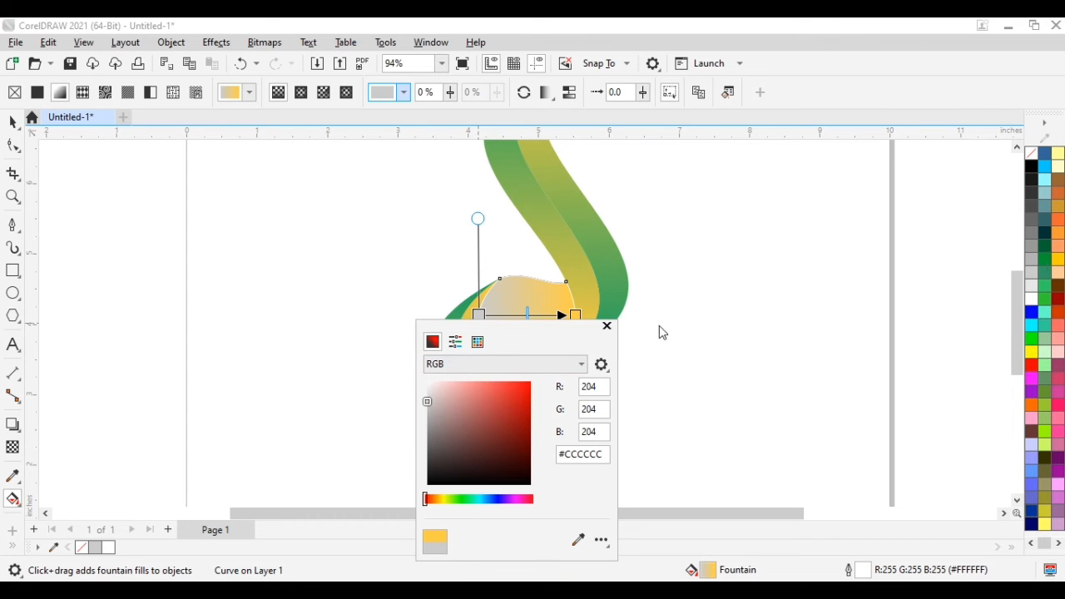
{"action": "left_click_drag", "start_coordinate": [543, 337], "coordinate": [752, 257]}
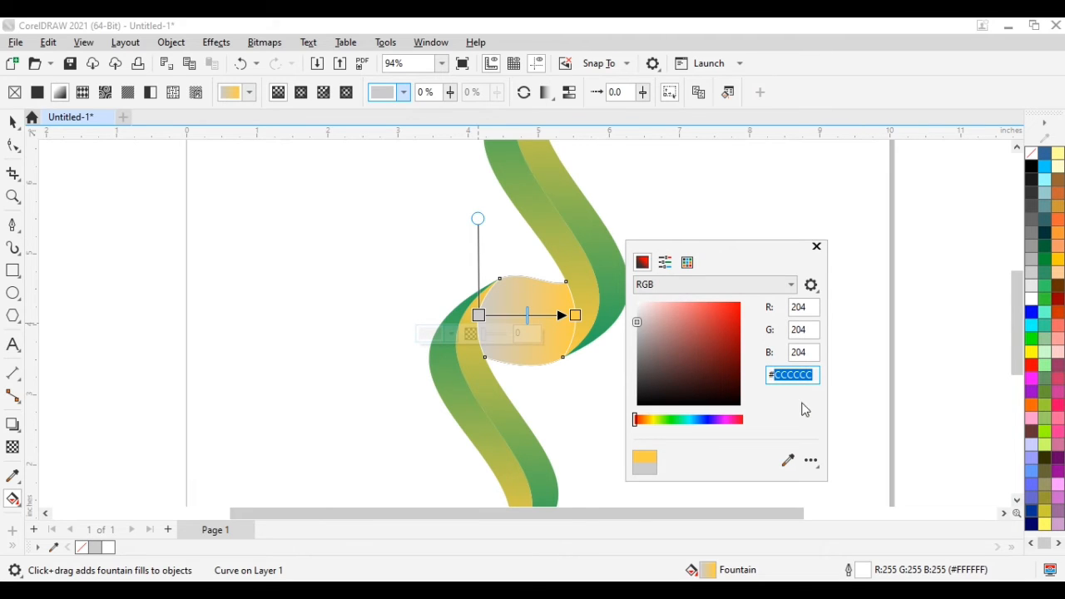
{"action": "left_click_drag", "start_coordinate": [818, 374], "coordinate": [776, 373]}
{"action": "type", "text": "1DA462"}
{"action": "key", "text": "Return"}
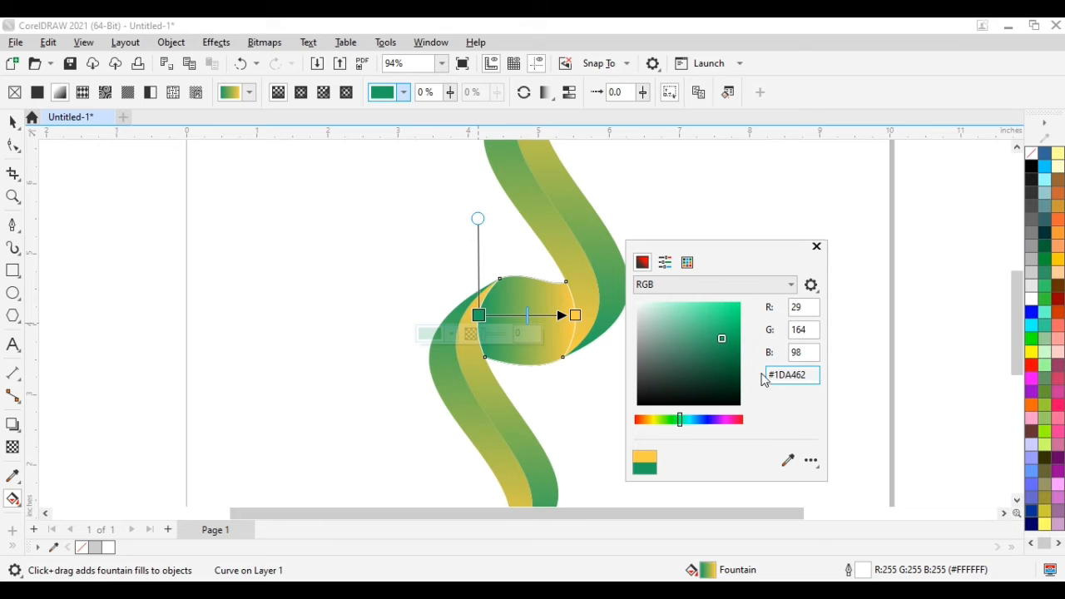
{"action": "left_click", "coordinate": [816, 246]}
{"action": "left_click", "coordinate": [375, 273]}
Step: Remove the outline from the connecting shape between the ribbons and deselect it
{"action": "key", "text": "space"}
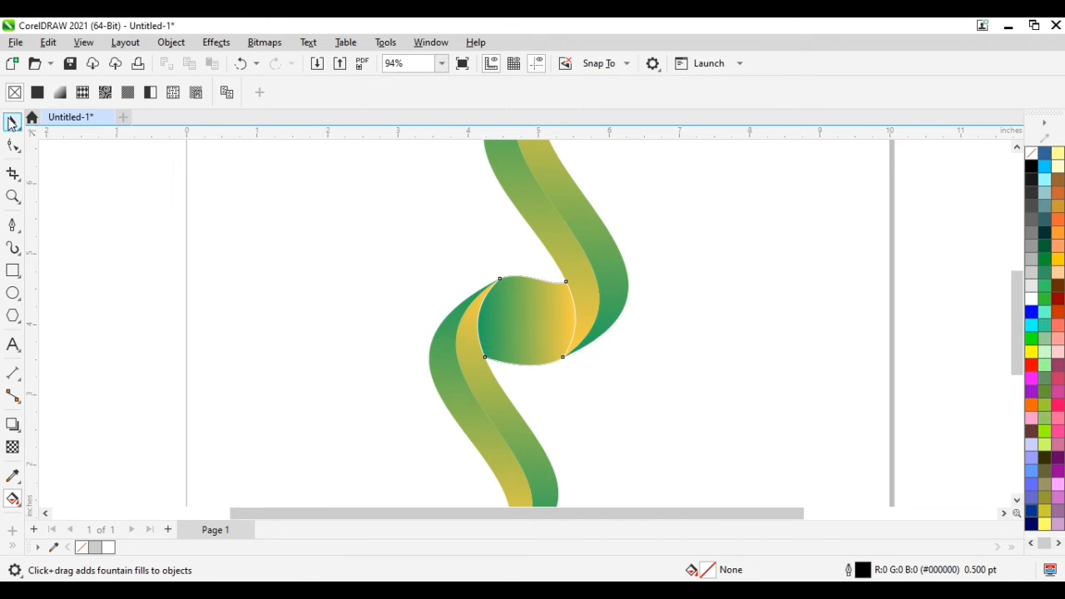
{"action": "left_click", "coordinate": [500, 302]}
{"action": "right_click", "coordinate": [1030, 165]}
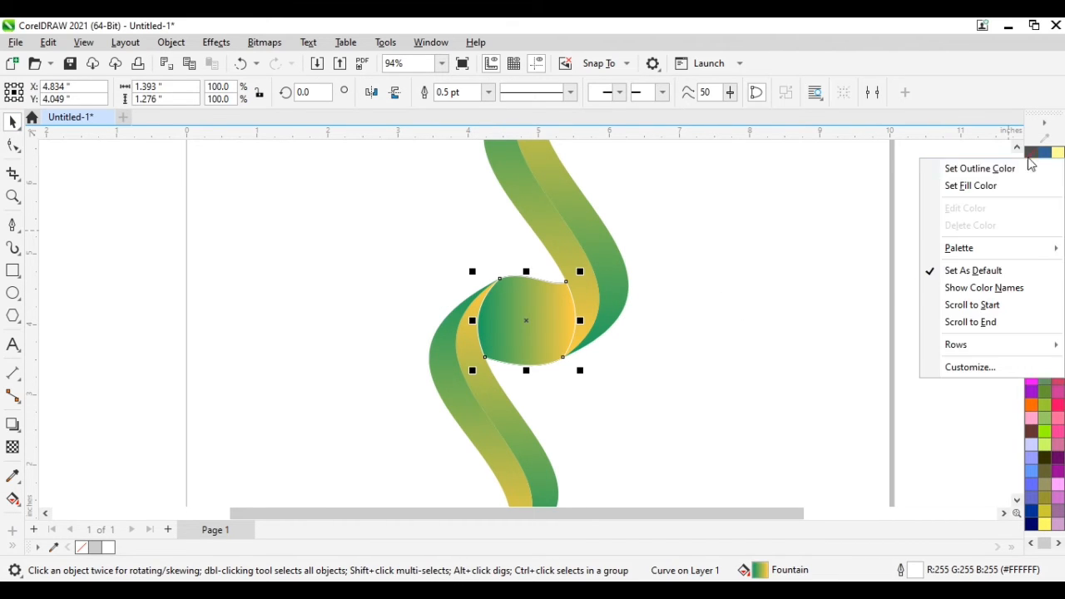
{"action": "left_click", "coordinate": [578, 326]}
{"action": "scroll", "coordinate": [582, 308], "scroll_direction": "up", "scroll_amount": 2}
{"action": "left_click", "coordinate": [442, 63]}
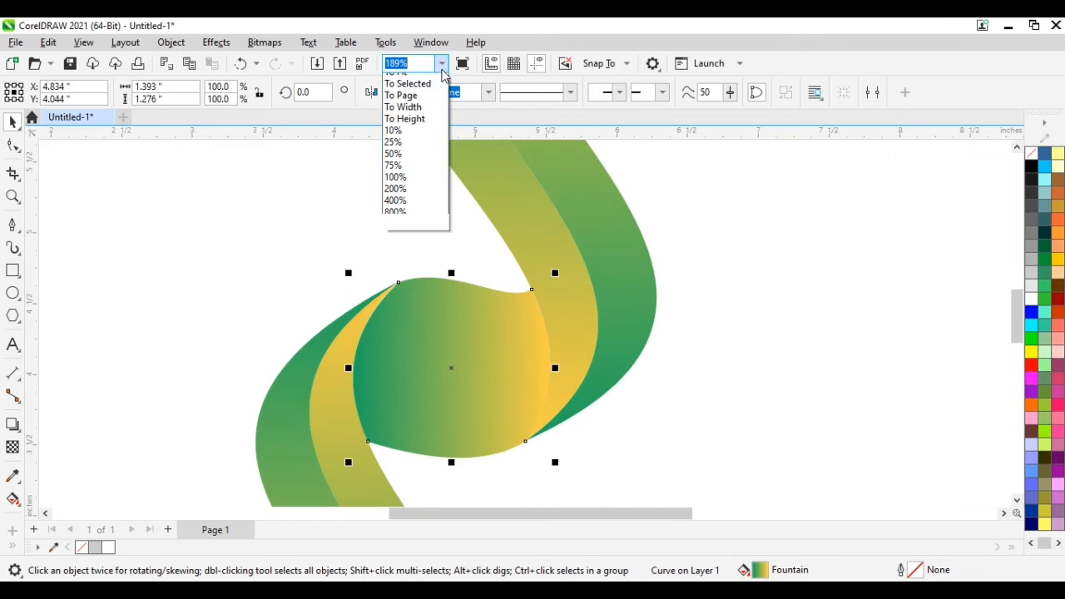
{"action": "left_click", "coordinate": [403, 104]}
{"action": "left_click", "coordinate": [615, 400]}
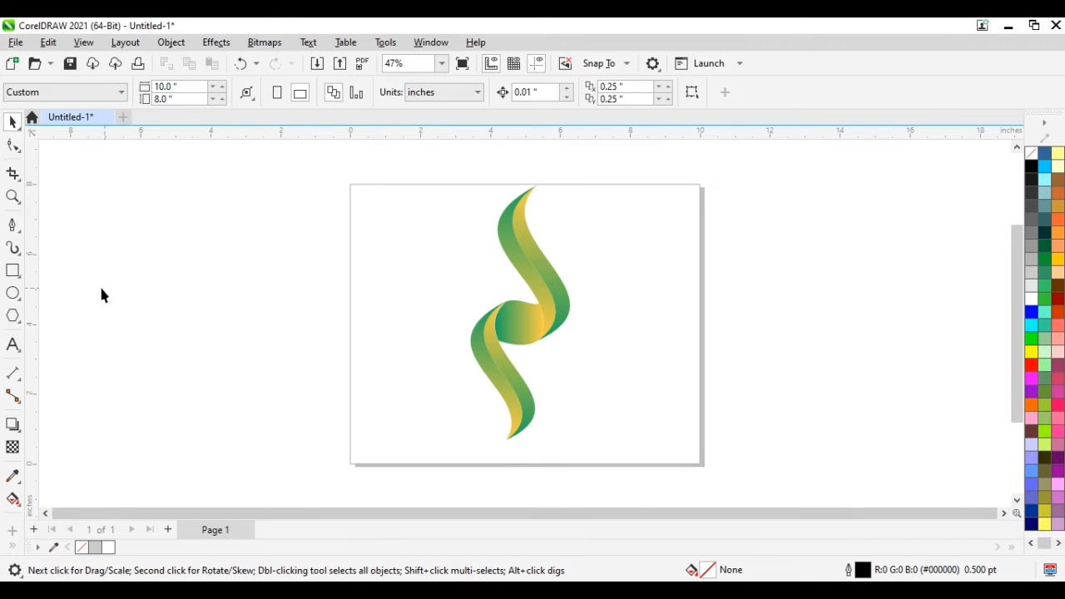
Step: Draw a circle about 1.94 inches in diameter in the empty area left of the page
{"action": "left_click", "coordinate": [13, 300]}
{"action": "left_click_drag", "start_coordinate": [147, 235], "coordinate": [215, 296]}
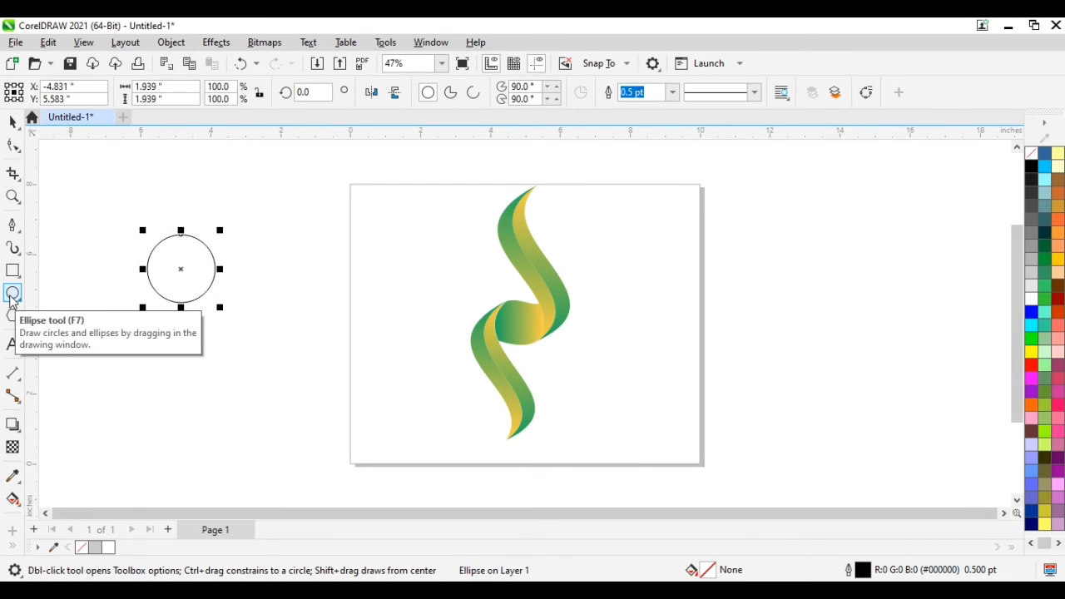
Step: Draw a straight horizontal line across the circle's full diameter with the Pen tool
{"action": "left_click", "coordinate": [19, 235]}
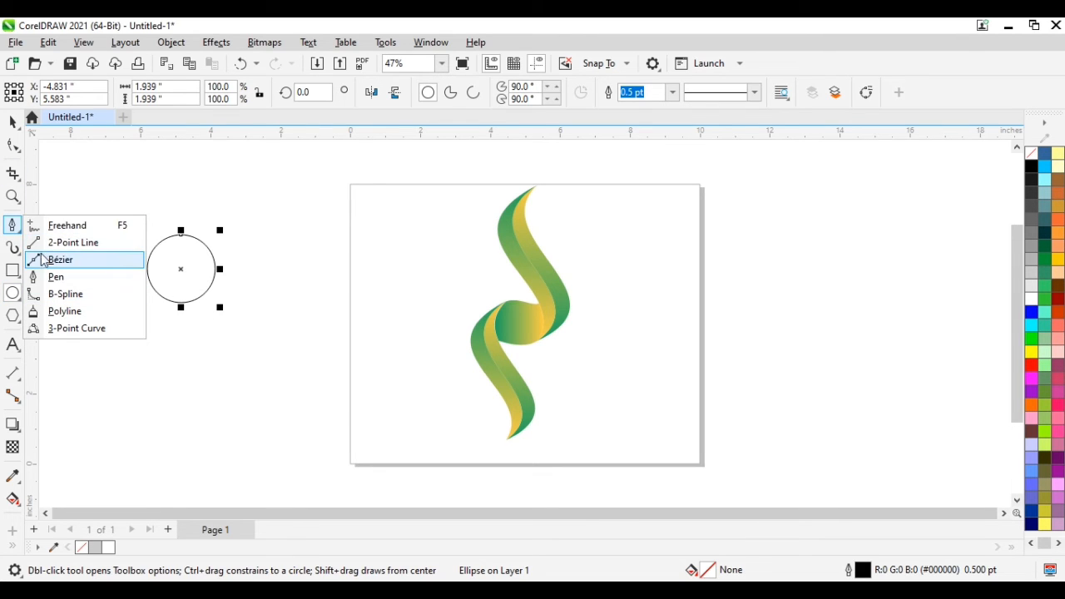
{"action": "left_click", "coordinate": [55, 277]}
{"action": "left_click", "coordinate": [147, 268]}
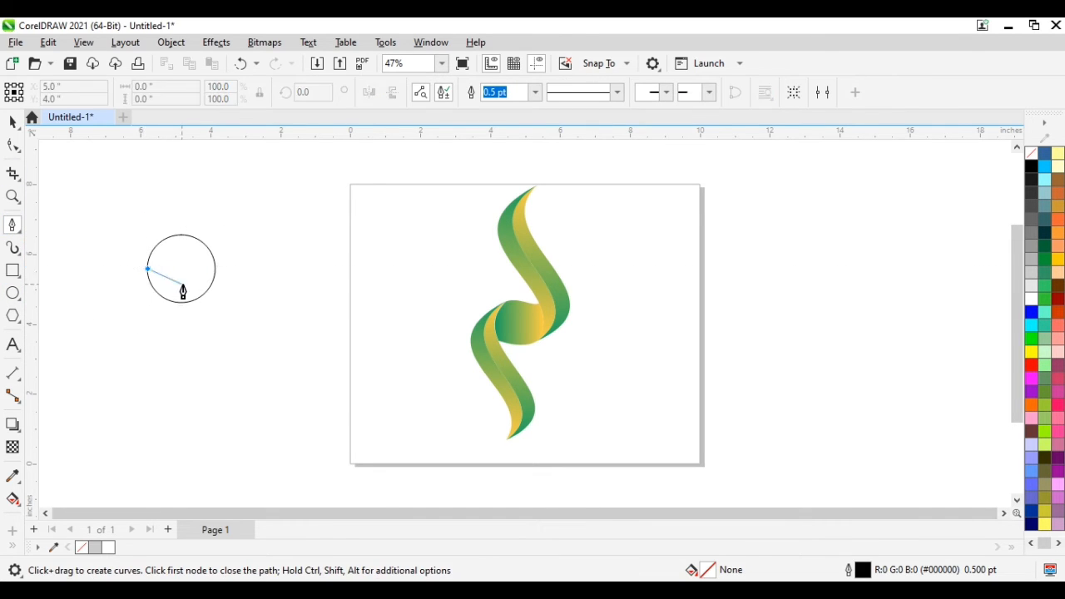
{"action": "double_click", "coordinate": [214, 268]}
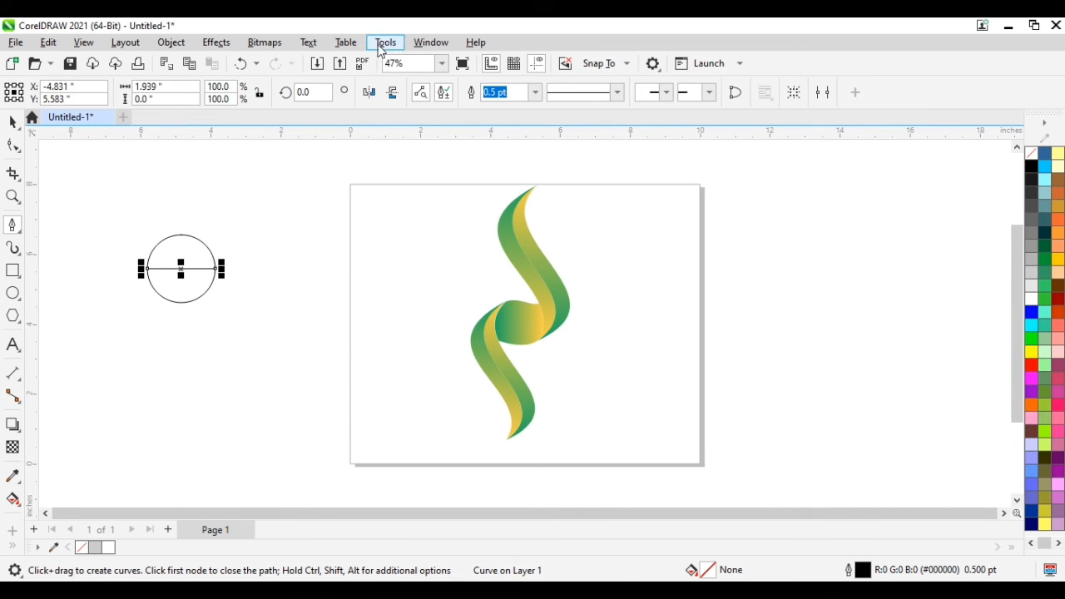
Step: Rotate copies of the diameter line about its centre in 30° increments until five copies complete the wheel's spokes
{"action": "left_click", "coordinate": [431, 42]}
{"action": "mouse_move", "coordinate": [442, 252]}
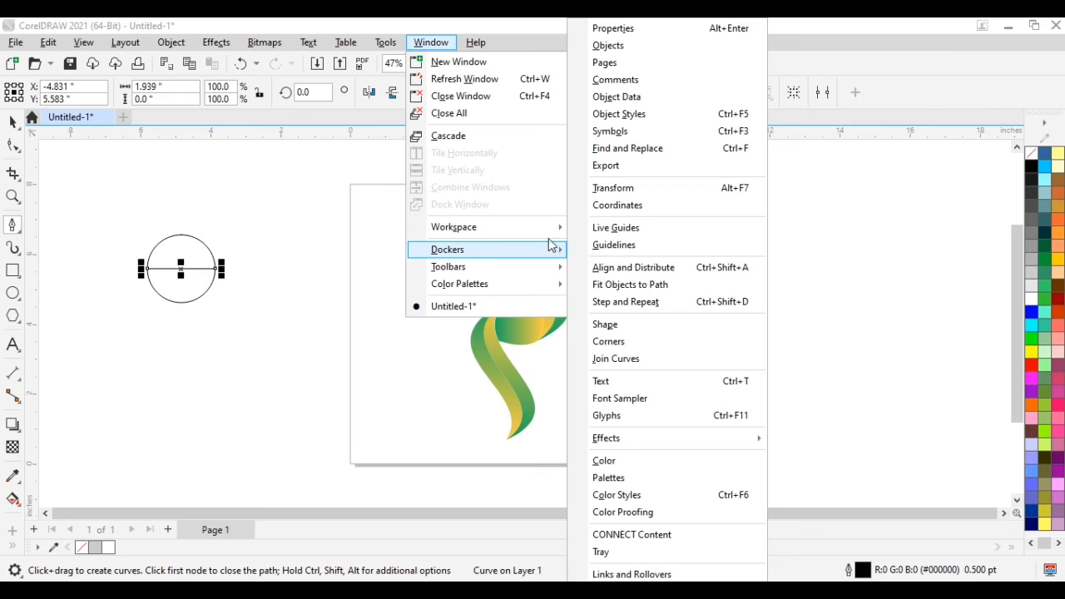
{"action": "left_click", "coordinate": [620, 188]}
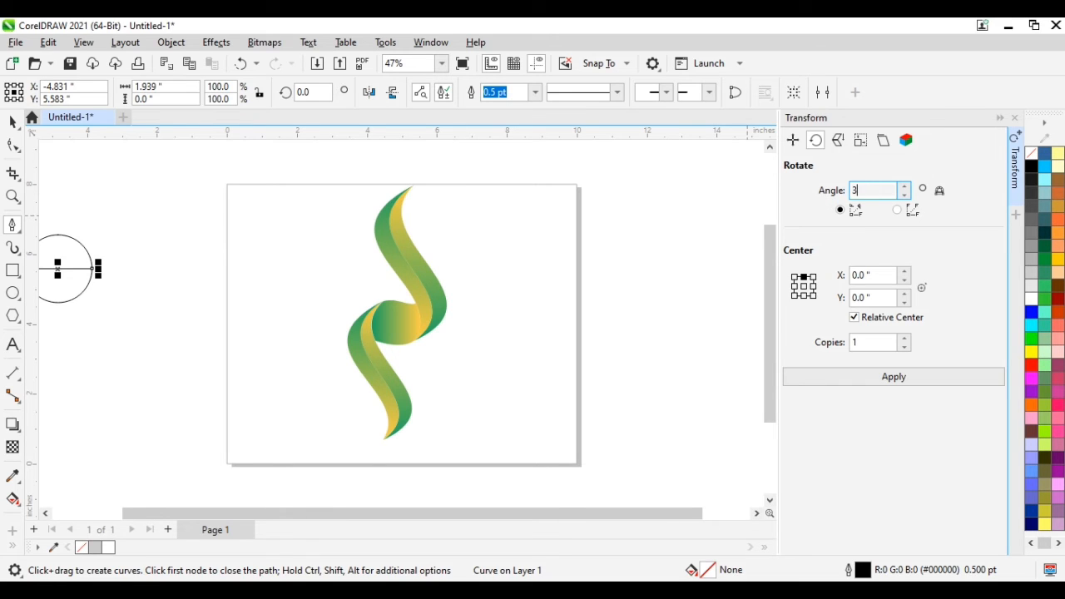
{"action": "left_click", "coordinate": [896, 375]}
{"action": "left_click", "coordinate": [895, 376]}
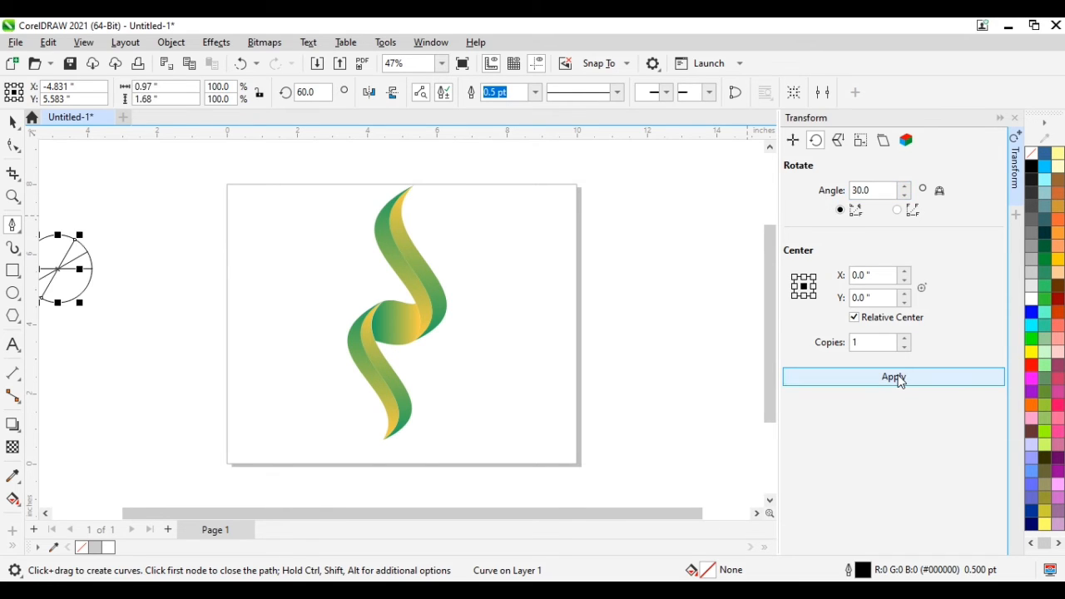
{"action": "left_click", "coordinate": [896, 376]}
{"action": "left_click", "coordinate": [896, 376]}
{"action": "left_click", "coordinate": [898, 379]}
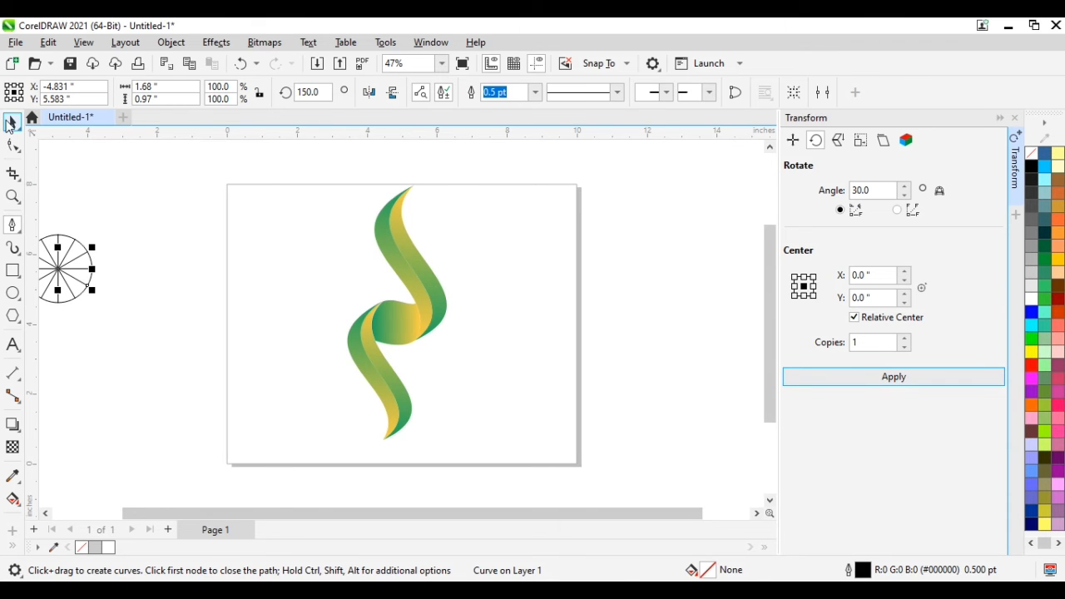
Step: Group the circle with all its spokes and move the wheel slightly down and right, still off the page
{"action": "left_click", "coordinate": [10, 125]}
{"action": "left_click_drag", "start_coordinate": [136, 317], "coordinate": [18, 217]}
{"action": "left_click_drag", "start_coordinate": [148, 270], "coordinate": [196, 305]}
{"action": "left_click", "coordinate": [128, 238]}
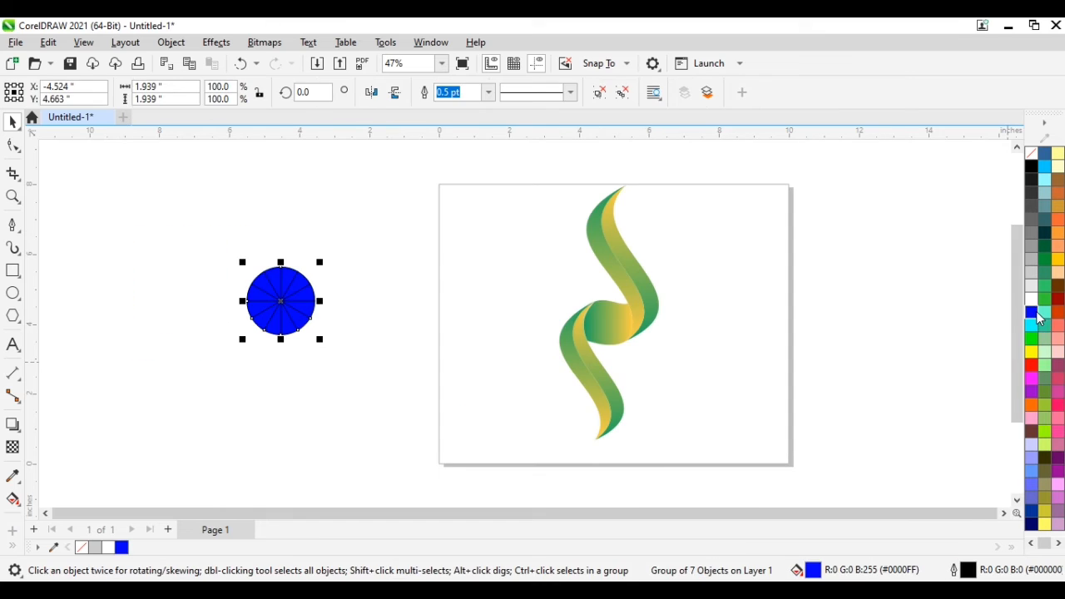
Step: Undo the wheel's blue fill and colour its outlines blue #0000FF instead
{"action": "key", "text": "ctrl+z"}
{"action": "right_click", "coordinate": [1038, 318]}
{"action": "left_click", "coordinate": [1017, 326]}
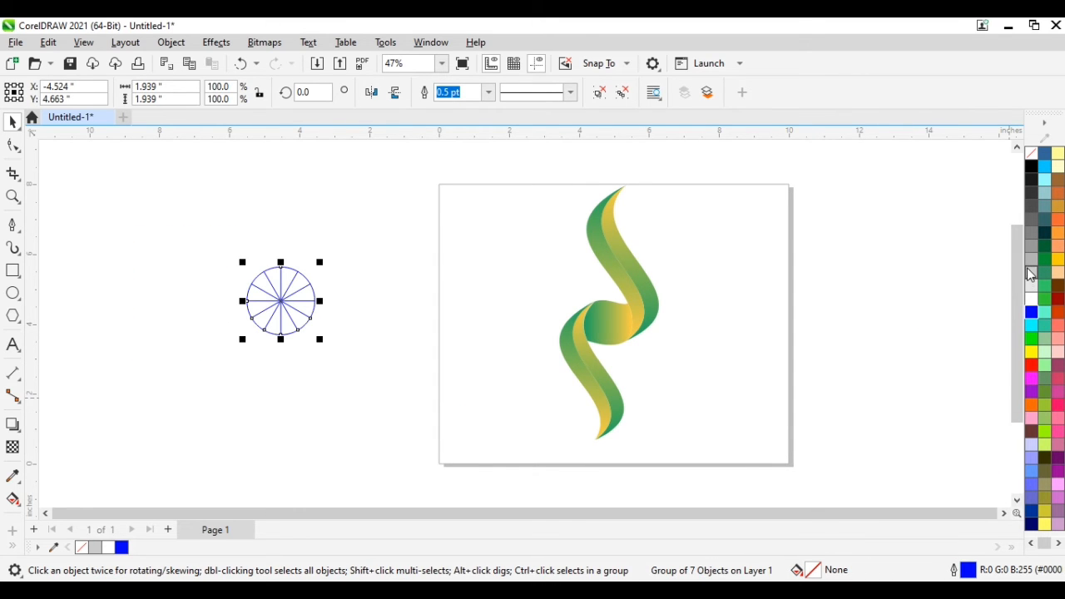
Step: Fill the wheel with light grey #CCCCCC and deselect it
{"action": "left_click", "coordinate": [1044, 168]}
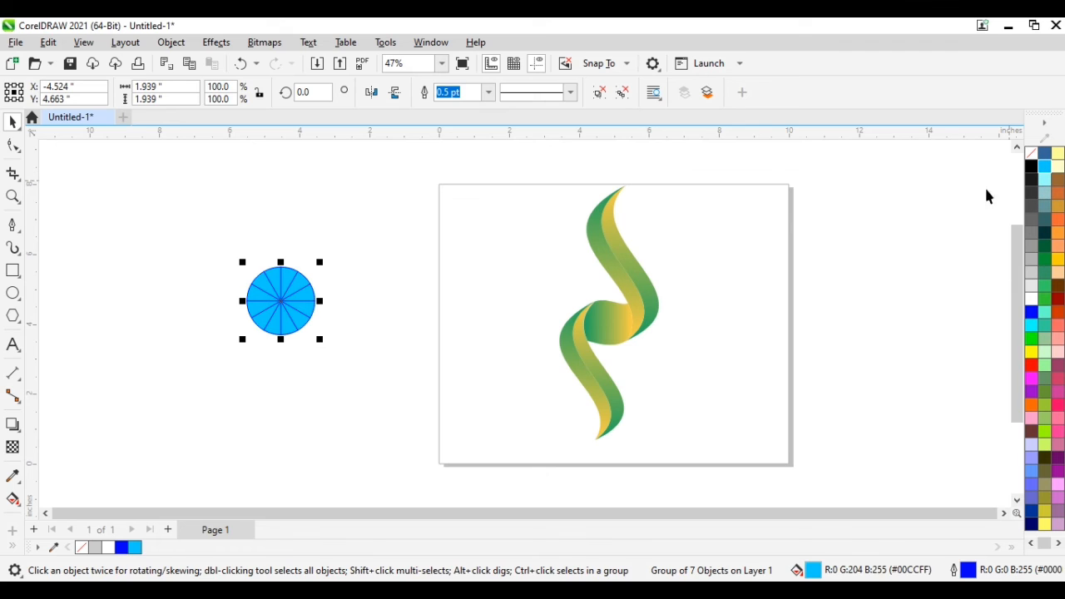
{"action": "left_click", "coordinate": [1035, 284]}
{"action": "left_click", "coordinate": [1031, 274]}
{"action": "left_click", "coordinate": [136, 229]}
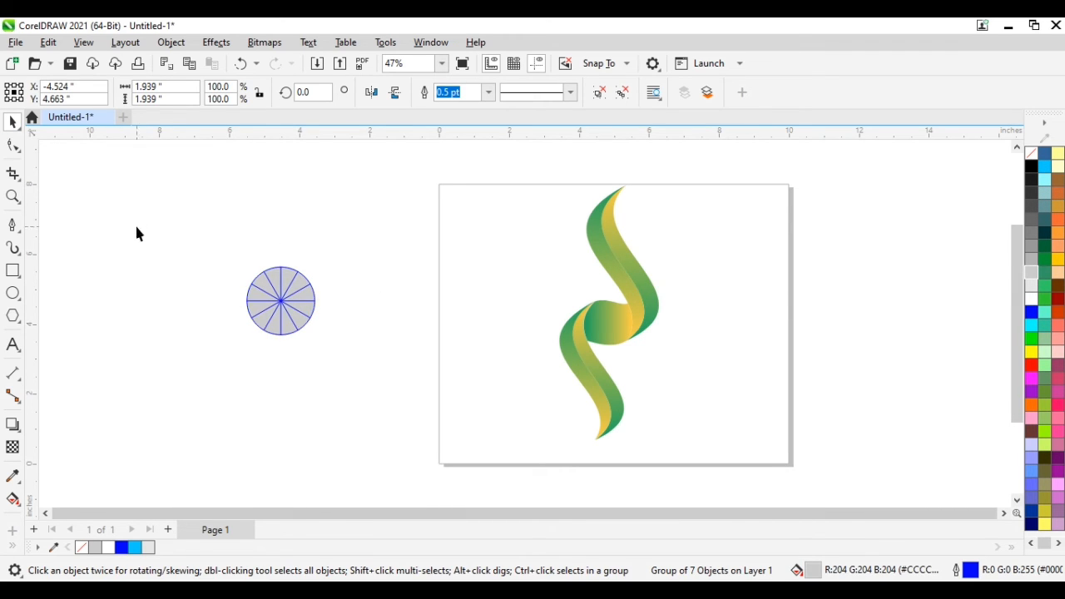
Step: Move the wheel onto the gradient connector between the ribbons and scale it down to about 1.35 inches in diameter
{"action": "left_click_drag", "start_coordinate": [281, 300], "coordinate": [481, 331]}
{"action": "left_click", "coordinate": [457, 327]}
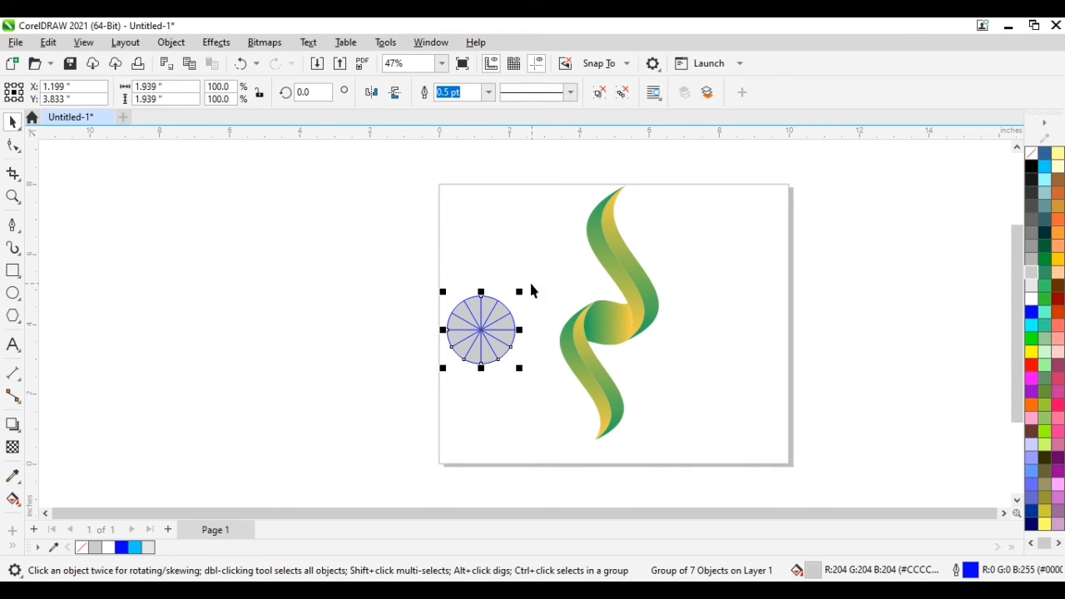
{"action": "left_click_drag", "start_coordinate": [519, 291], "coordinate": [636, 304]}
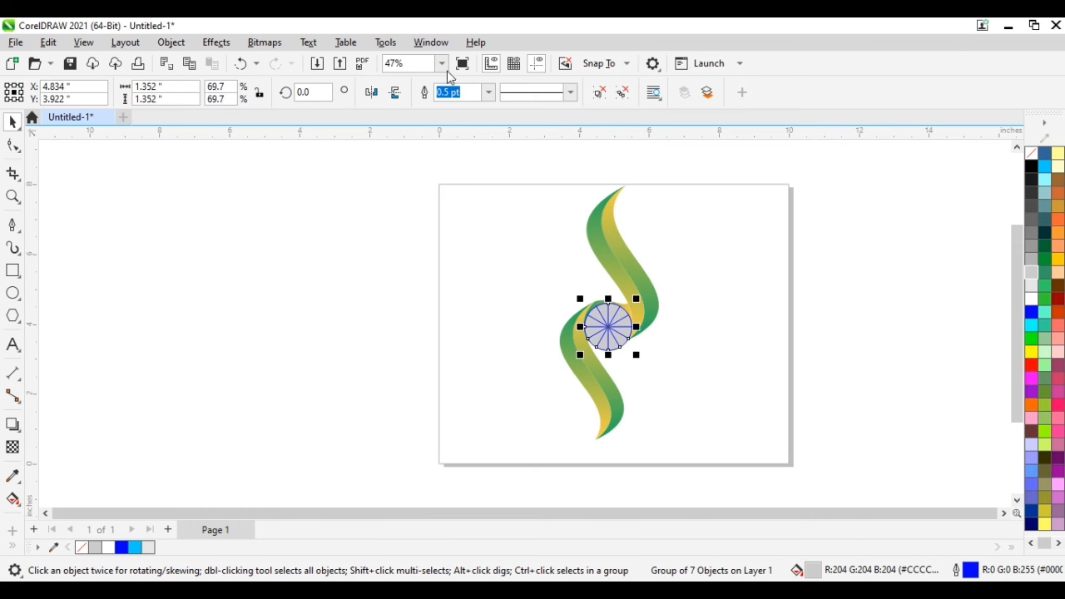
Step: Nudge the wheel up by about 0.11 inches over the connector
{"action": "left_click", "coordinate": [442, 64]}
{"action": "left_click", "coordinate": [410, 102]}
{"action": "scroll", "coordinate": [529, 347], "scroll_direction": "up", "scroll_amount": 2}
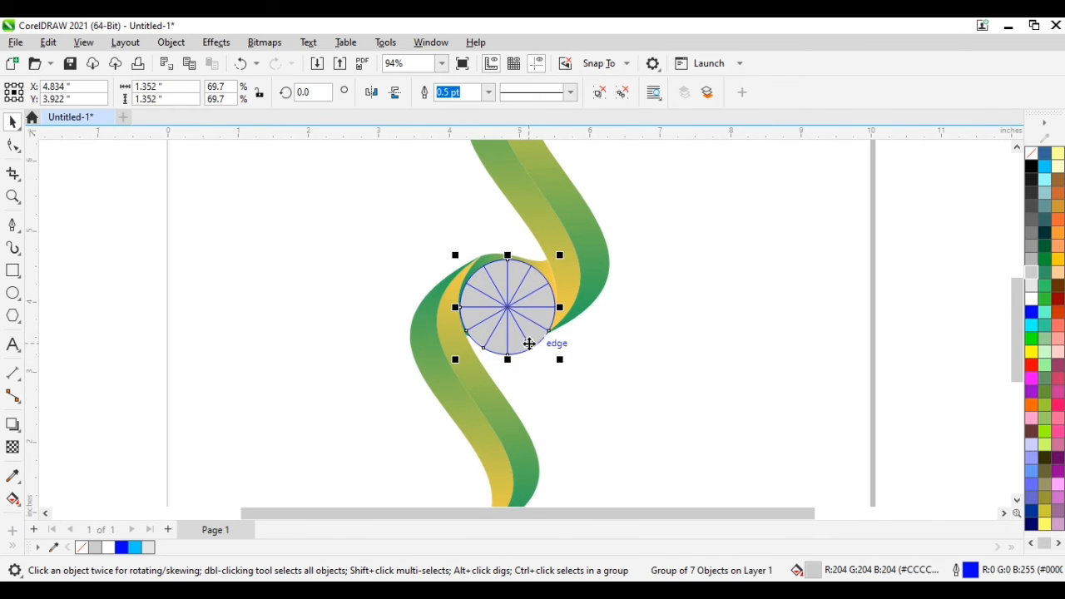
{"action": "key", "text": "Up"}
{"action": "key", "text": "Up"}
{"action": "key", "text": "Up"}
{"action": "key", "text": "Up"}
{"action": "key", "text": "Up"}
{"action": "key", "text": "Up"}
{"action": "key", "text": "Up"}
{"action": "key", "text": "Up"}
{"action": "key", "text": "Up"}
{"action": "key", "text": "Up"}
{"action": "key", "text": "Up"}
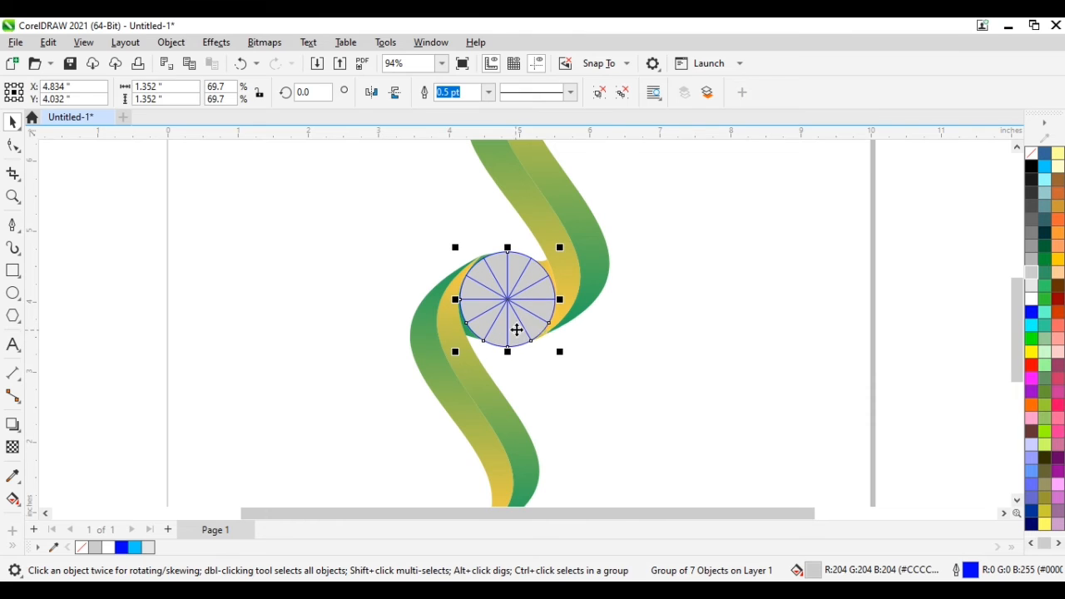
Step: Narrow the wheel to about 1.28 inches wide and nudge it right by about 0.02 inches to fit between the ribbons
{"action": "left_click_drag", "start_coordinate": [560, 299], "coordinate": [554, 299]}
{"action": "key", "text": "Right"}
{"action": "key", "text": "Right"}
{"action": "key", "text": "Right"}
{"action": "key", "text": "Right"}
{"action": "key", "text": "Right"}
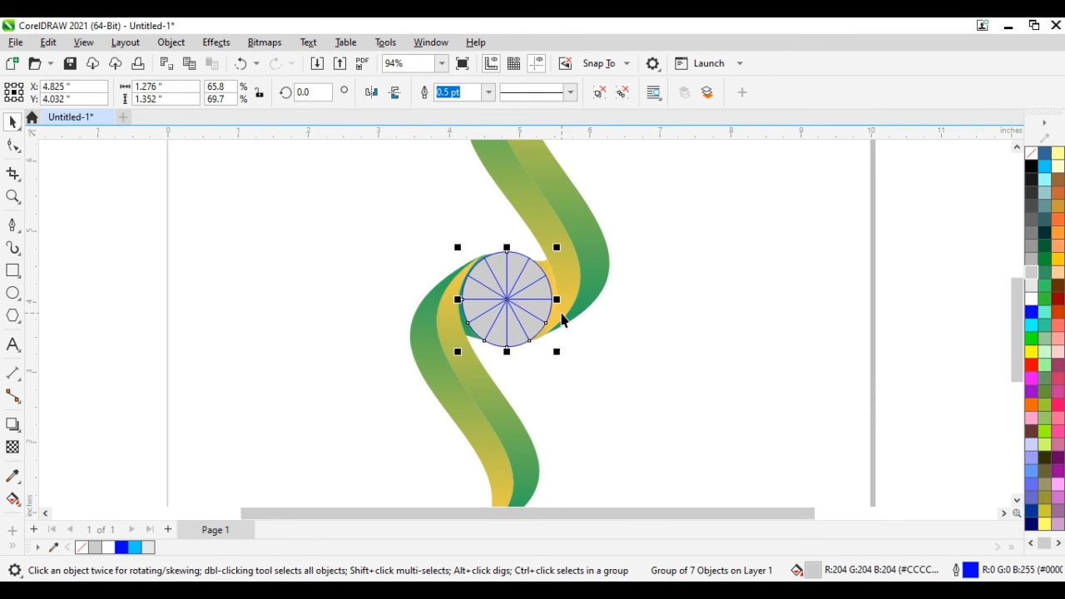
Step: Fine-tune the wheel's vertical position so it sits centred over the connector
{"action": "left_click", "coordinate": [509, 309]}
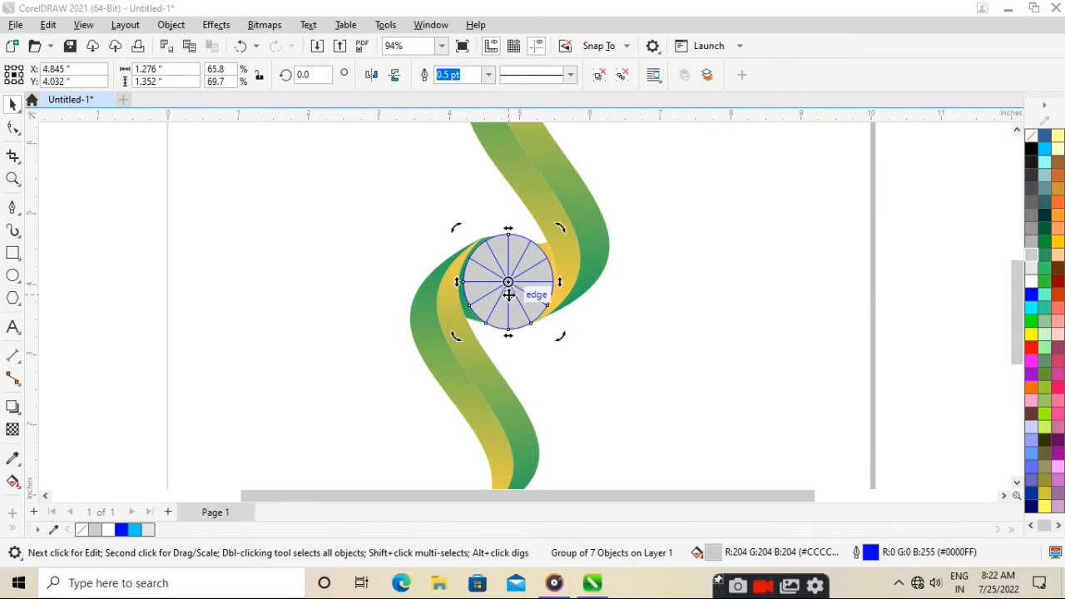
{"action": "left_click_drag", "start_coordinate": [507, 295], "coordinate": [507, 302]}
{"action": "key", "text": "Up"}
{"action": "key", "text": "Up"}
{"action": "key", "text": "Up"}
{"action": "key", "text": "Up"}
{"action": "key", "text": "Up"}
{"action": "key", "text": "Up"}
{"action": "key", "text": "Up"}
{"action": "key", "text": "Up"}
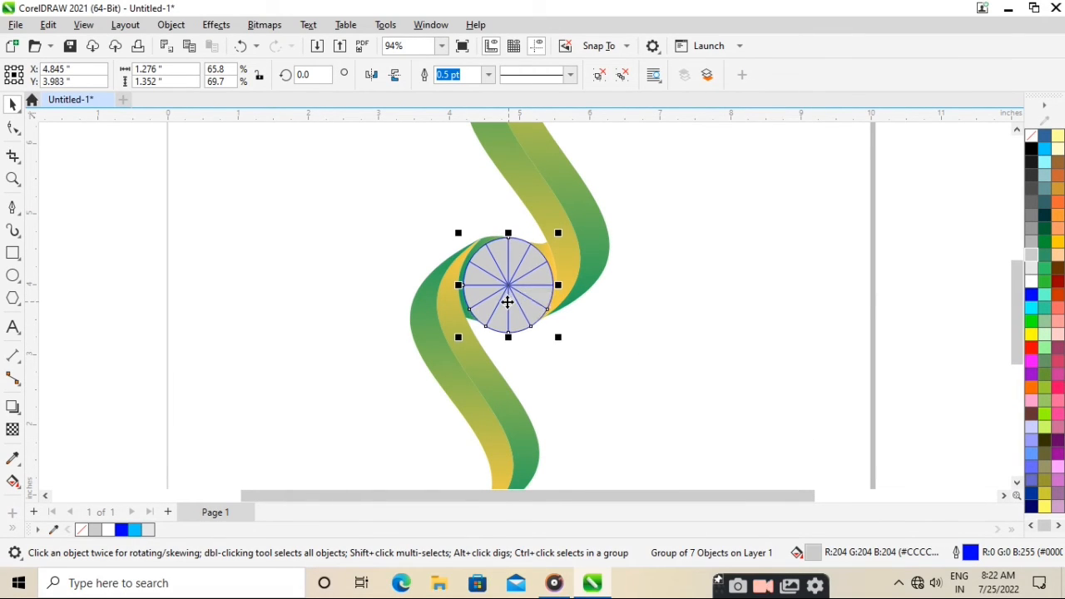
Step: Rotate the wheel about 8° clockwise, nudge it slightly left and deselect it
{"action": "left_click", "coordinate": [511, 289]}
{"action": "left_click_drag", "start_coordinate": [559, 343], "coordinate": [552, 347]}
{"action": "key", "text": "Left"}
{"action": "key", "text": "Left"}
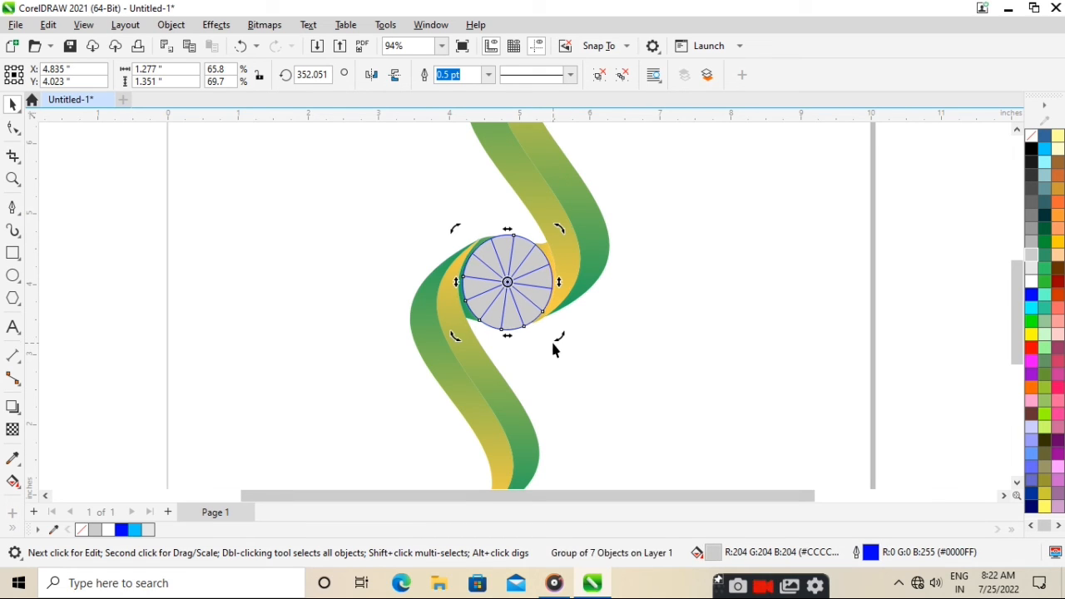
{"action": "left_click", "coordinate": [554, 349]}
Step: Add a drop shadow falling to the lower right of both ribbon S-shapes and deselect them
{"action": "left_click", "coordinate": [442, 47]}
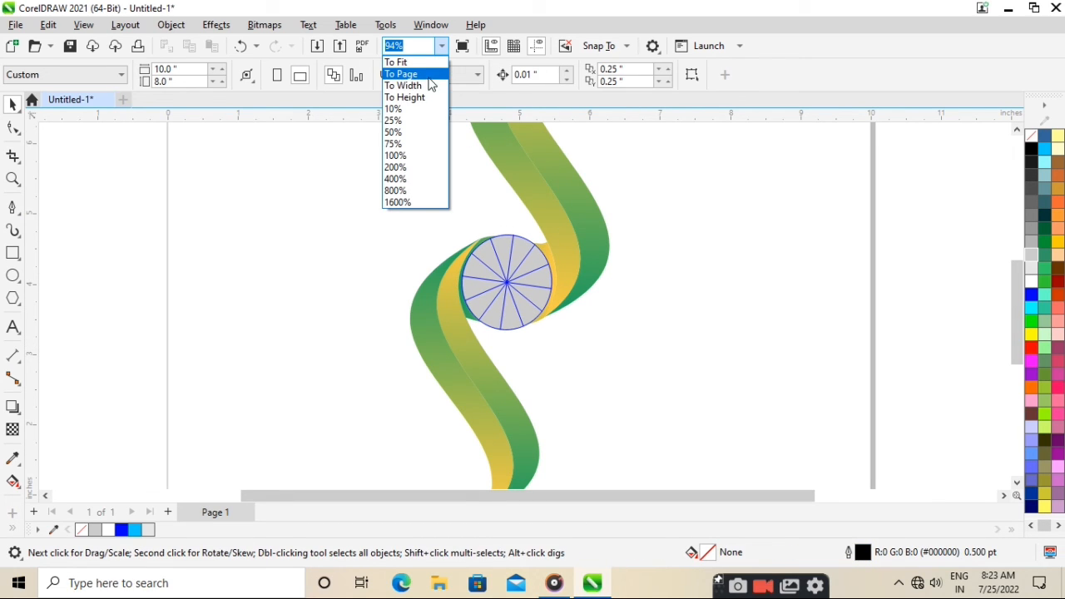
{"action": "left_click", "coordinate": [429, 75]}
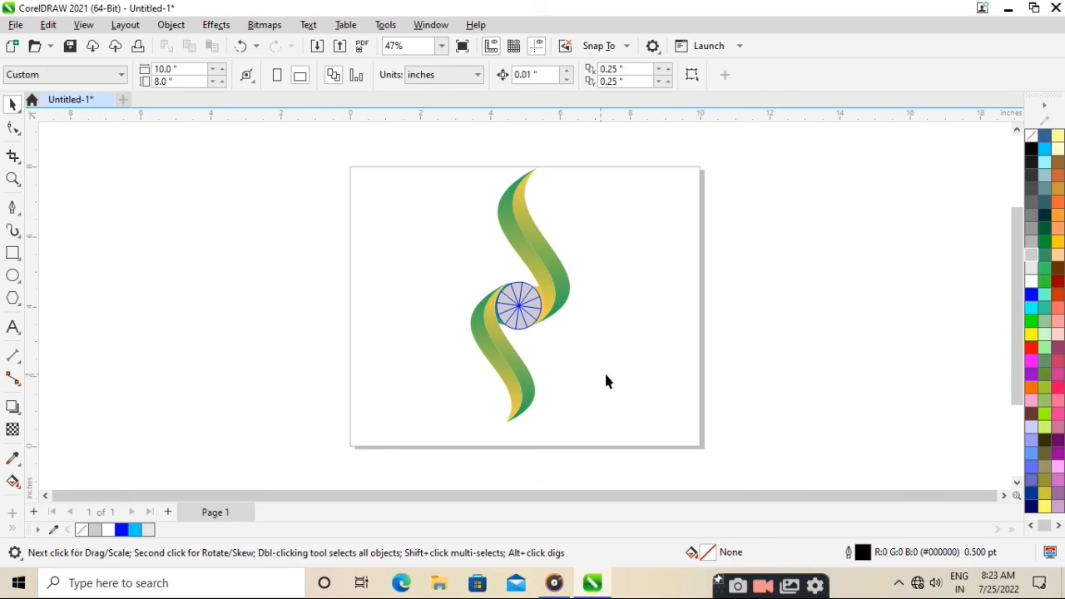
{"action": "left_click_drag", "start_coordinate": [527, 369], "coordinate": [601, 431]}
{"action": "left_click", "coordinate": [539, 361]}
{"action": "left_click", "coordinate": [511, 366]}
{"action": "left_click", "coordinate": [547, 249], "text": "shift"}
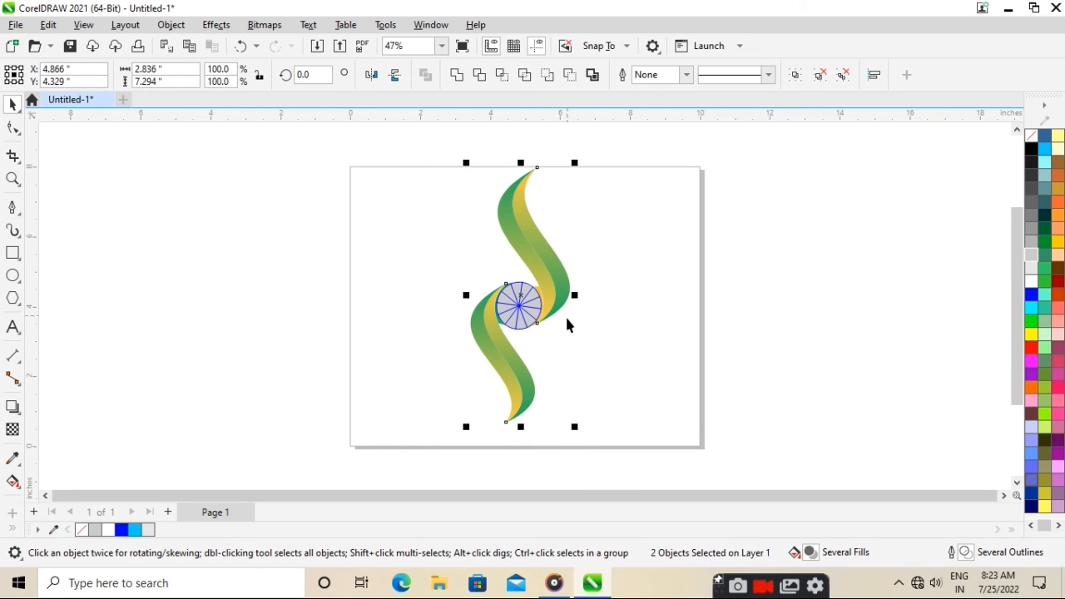
{"action": "left_click", "coordinate": [12, 407]}
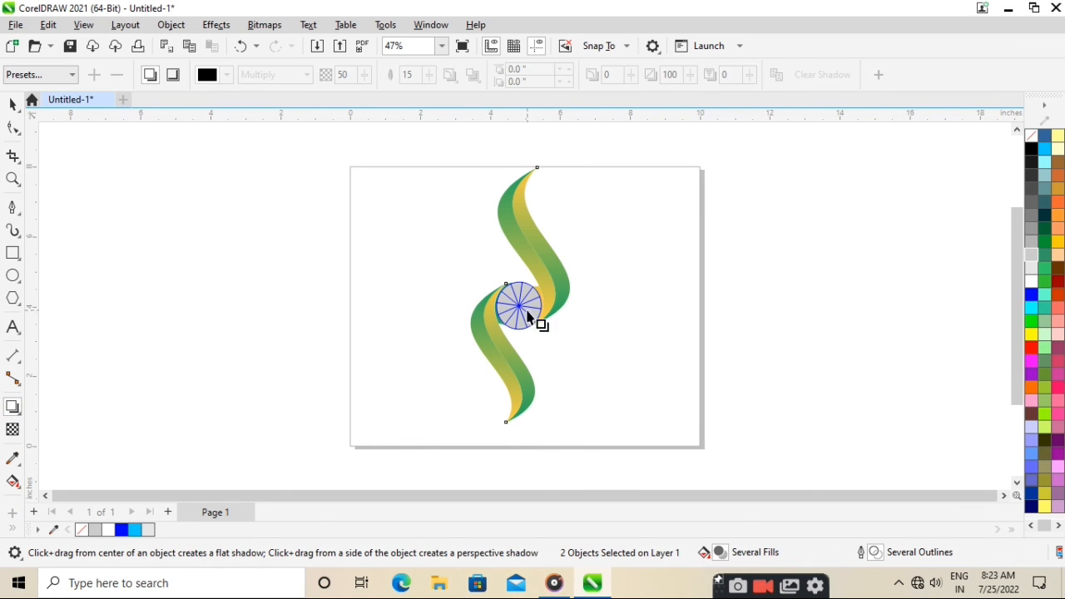
{"action": "left_click_drag", "start_coordinate": [541, 323], "coordinate": [574, 343]}
{"action": "left_click", "coordinate": [12, 104]}
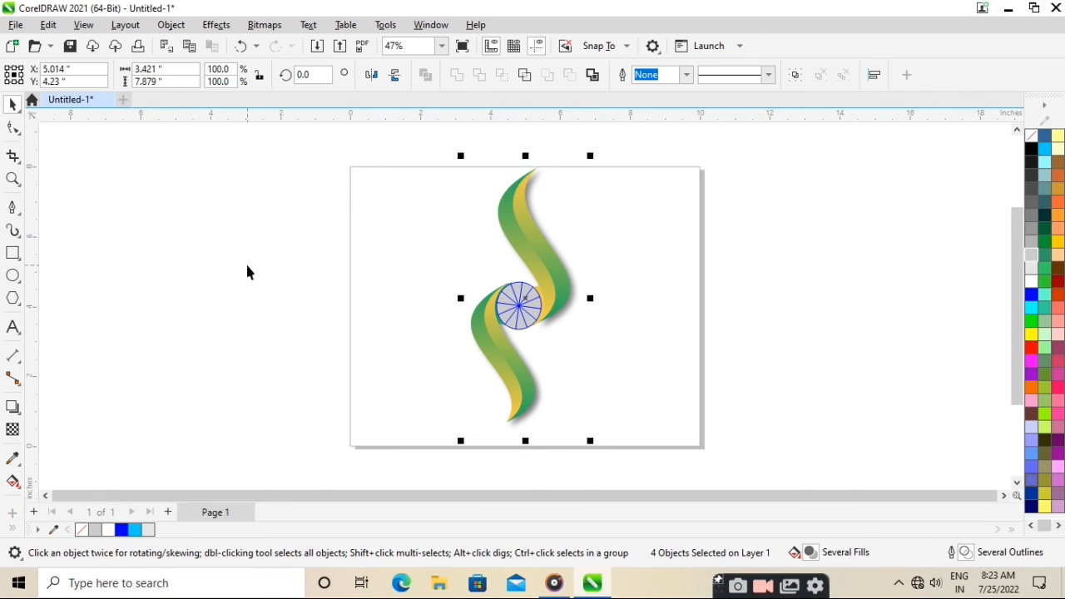
{"action": "left_click", "coordinate": [463, 397]}
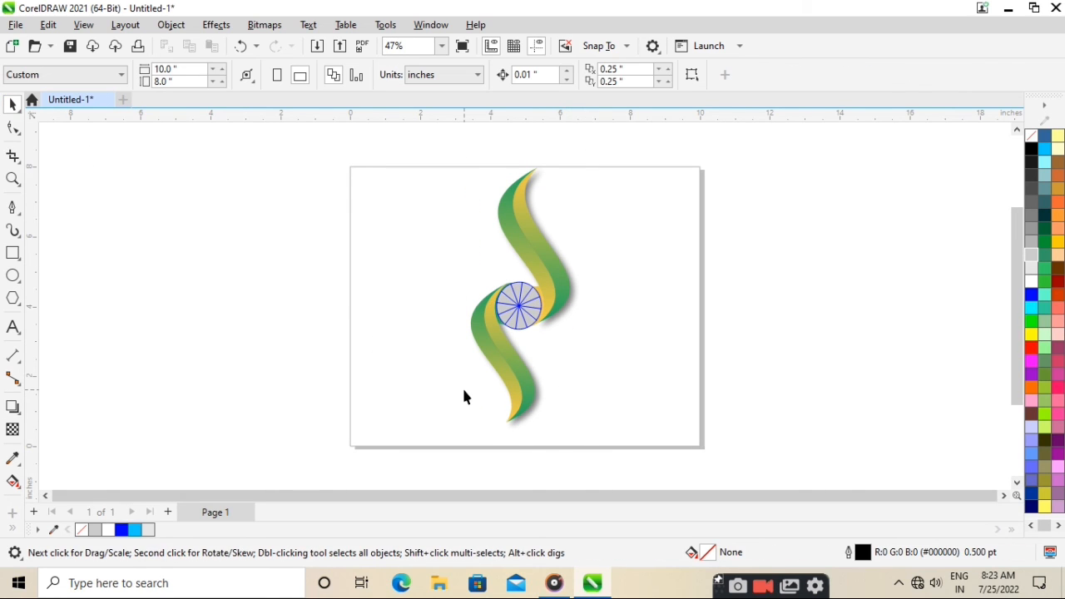
Step: Scale the whole ribbon-and-wheel graphic up to about 110% and move it down to fit the page height
{"action": "left_click", "coordinate": [442, 46]}
{"action": "left_click", "coordinate": [463, 177]}
{"action": "mouse_move", "coordinate": [621, 454]}
{"action": "left_mouse_down"}
{"action": "mouse_move", "coordinate": [587, 458]}
{"action": "mouse_move", "coordinate": [607, 466]}
{"action": "left_mouse_up"}
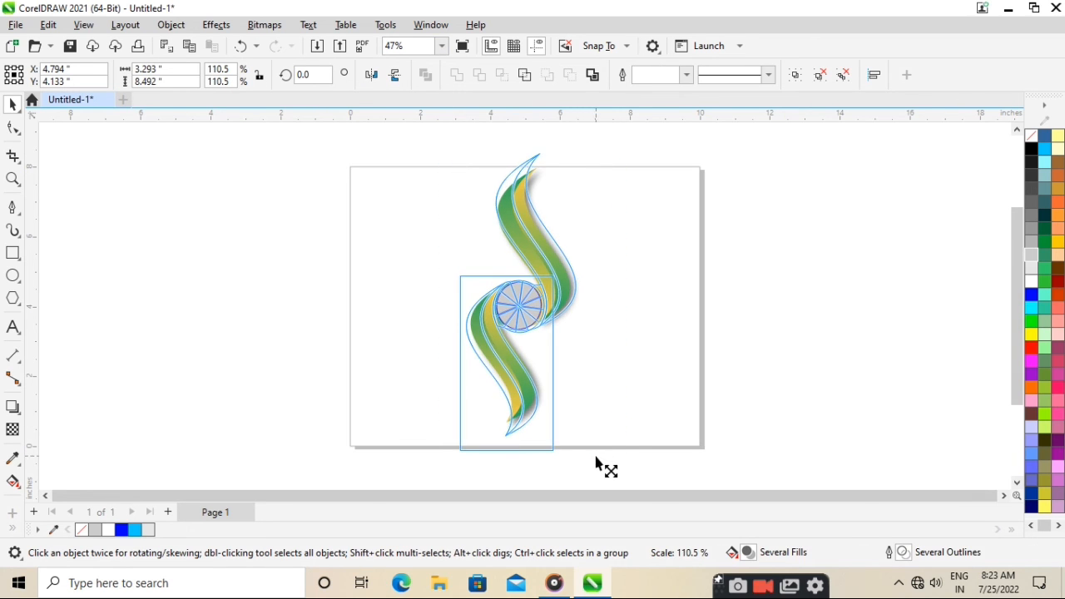
{"action": "left_click_drag", "start_coordinate": [519, 305], "coordinate": [520, 322]}
{"action": "left_click", "coordinate": [651, 346]}
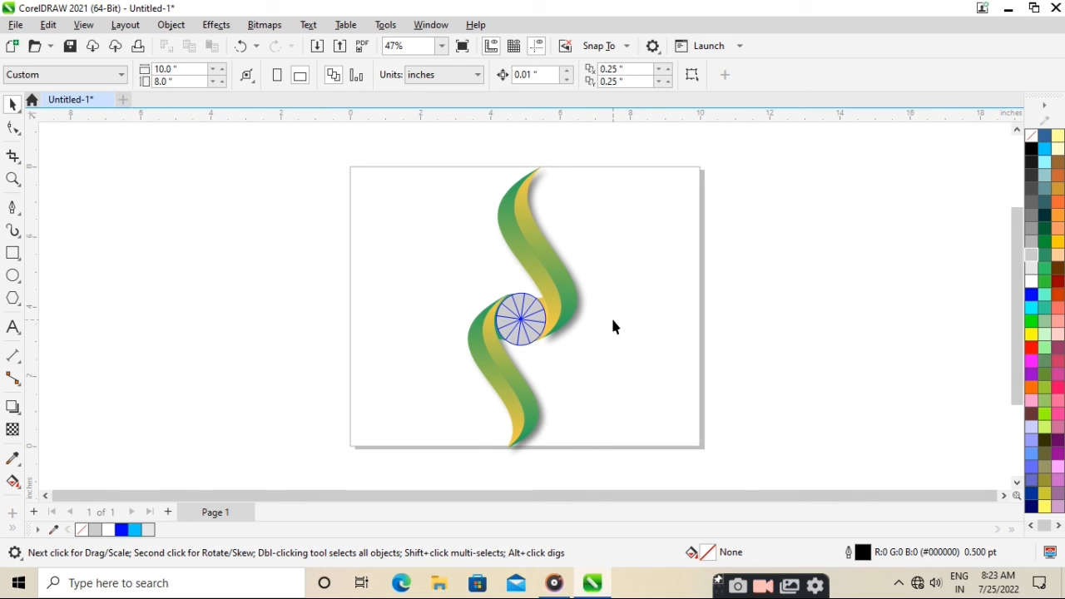
Step: Export the design to the YT pictures folder as a JPEG named Logo, keeping RGB Color (24-bit) and 100% quality
{"action": "left_click", "coordinate": [15, 24]}
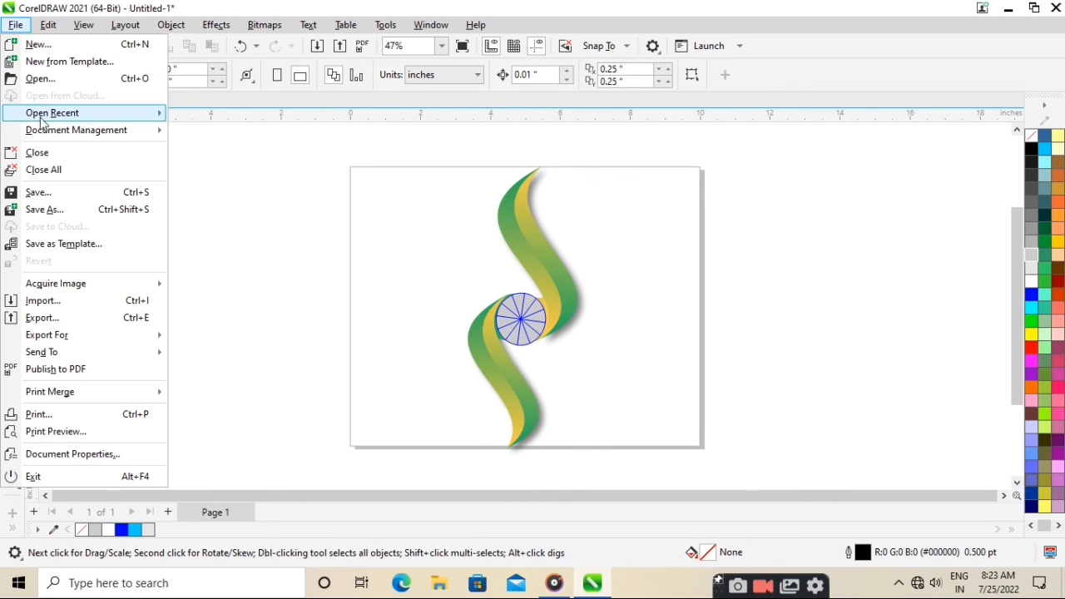
{"action": "left_click", "coordinate": [59, 315]}
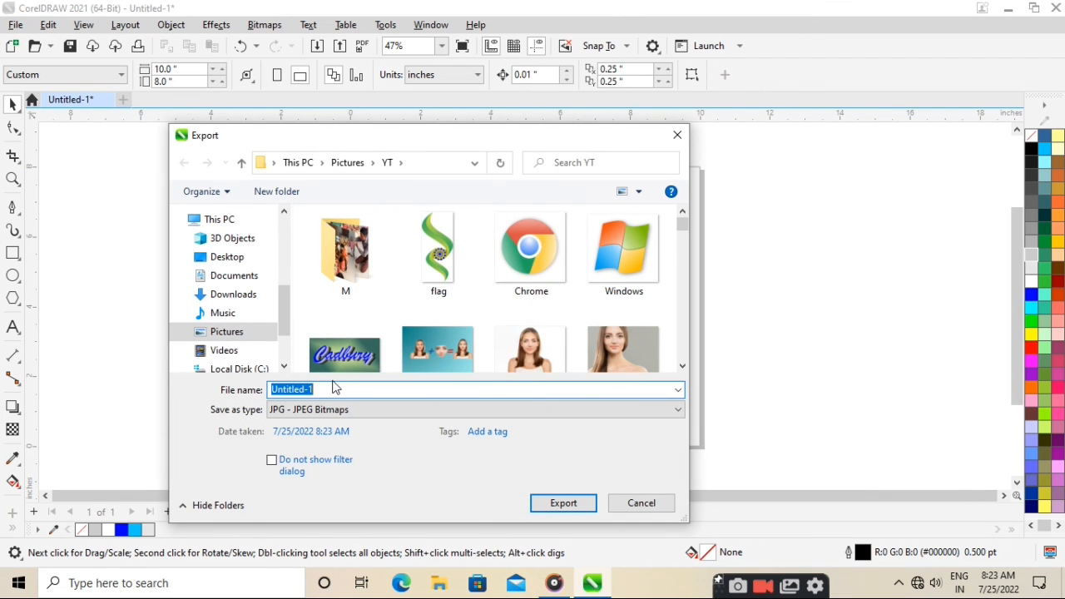
{"action": "type", "text": "Lo"}
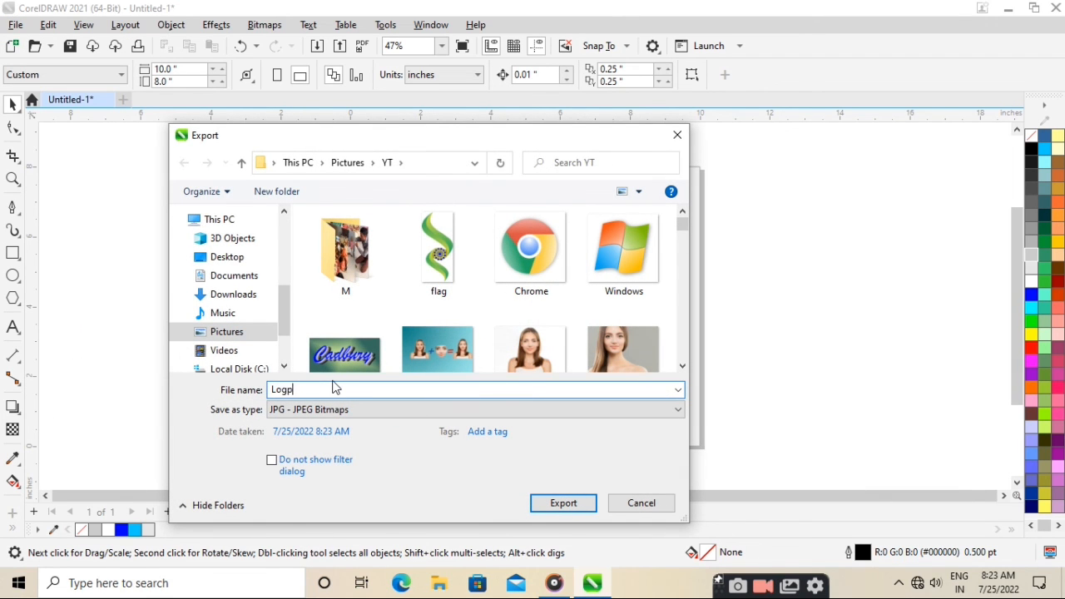
{"action": "type", "text": "go"}
{"action": "key", "text": "Return"}
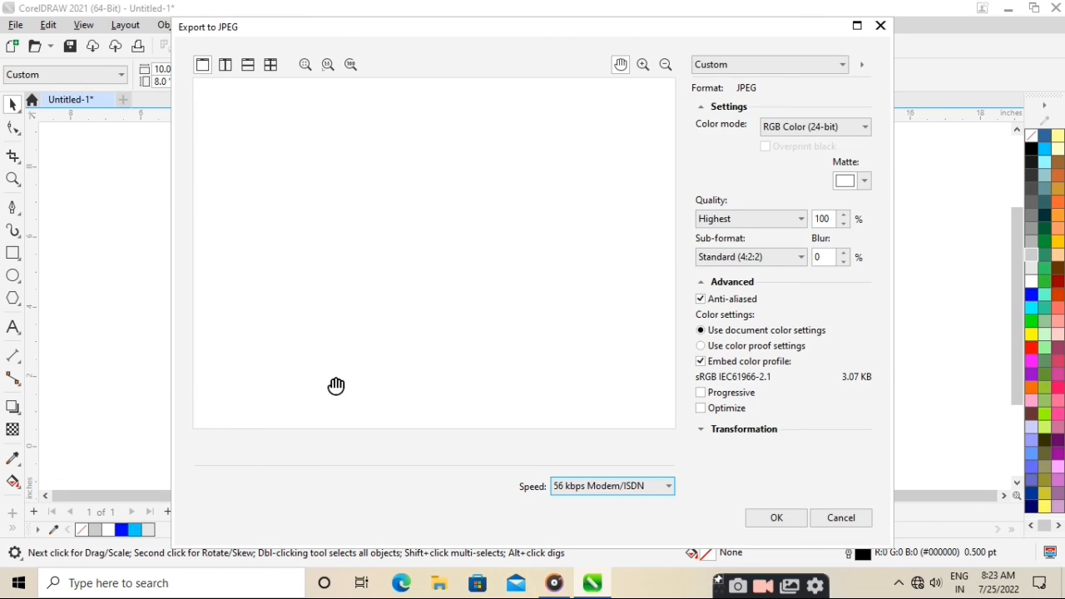
{"action": "left_click", "coordinate": [778, 521]}
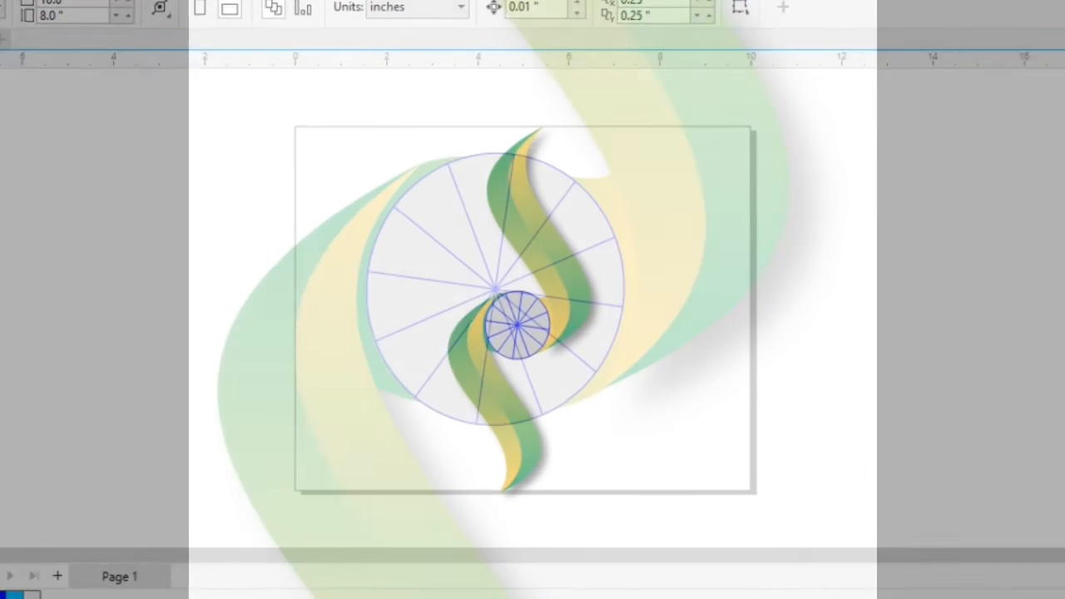